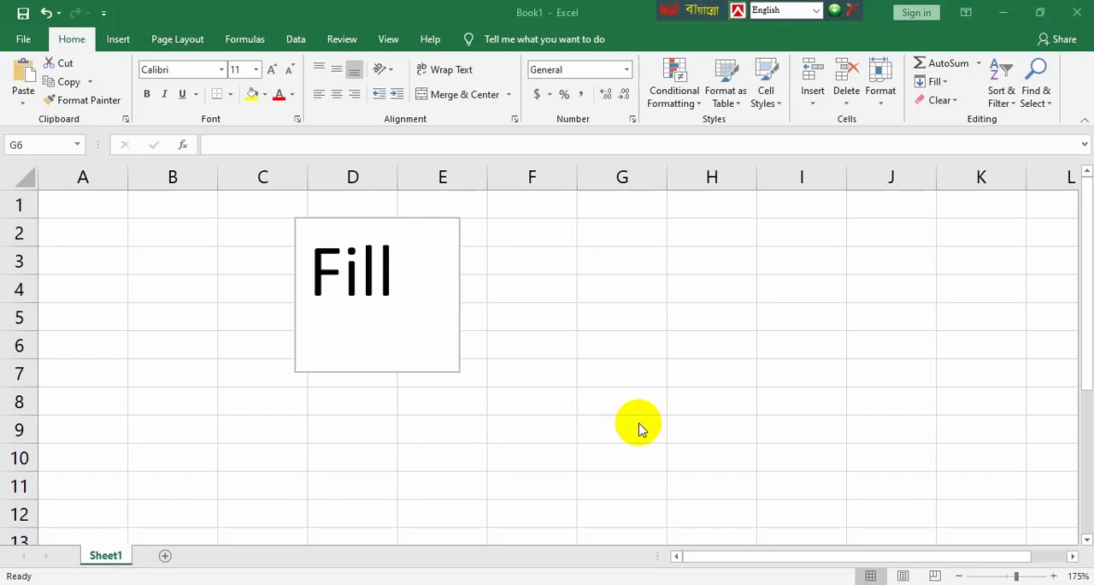
Step: Enter 1 in cell A1 and 2 in cell A2
{"action": "left_click", "coordinate": [91, 202]}
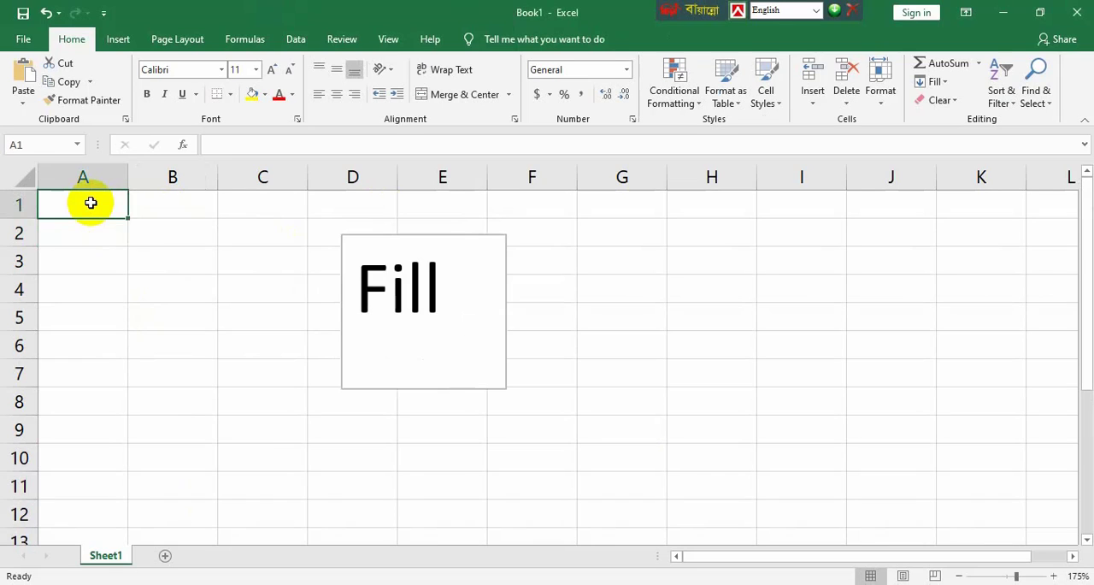
{"action": "type", "text": "1"}
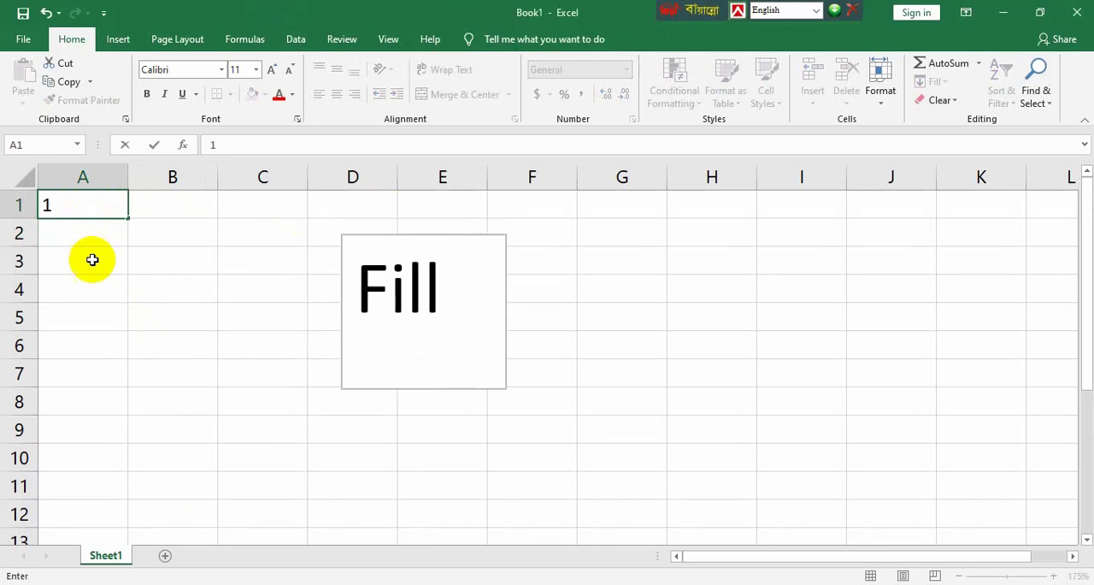
{"action": "left_click", "coordinate": [92, 236]}
{"action": "type", "text": "2"}
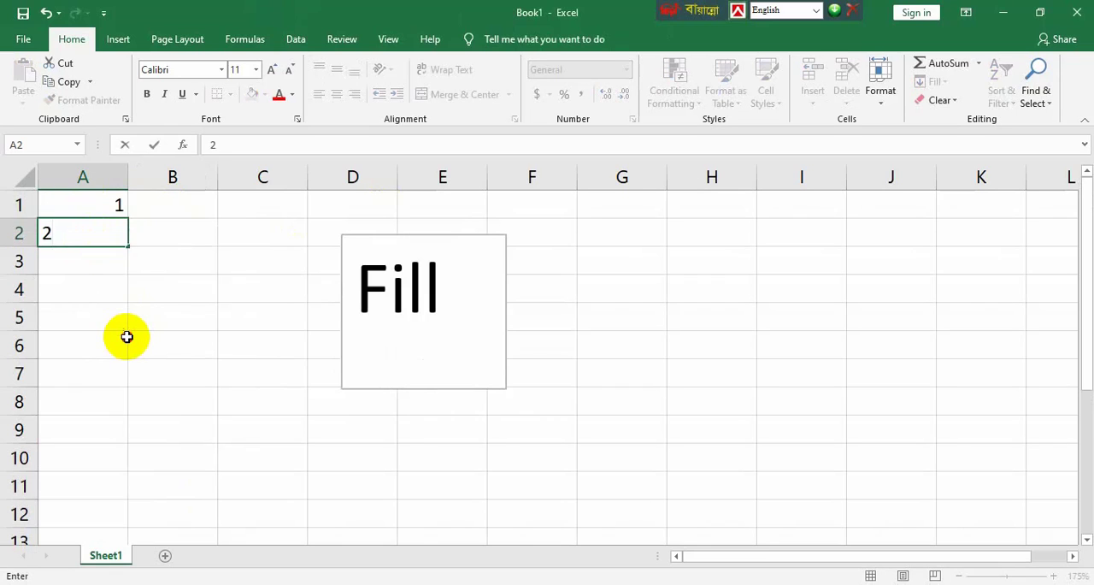
{"action": "left_click", "coordinate": [123, 336]}
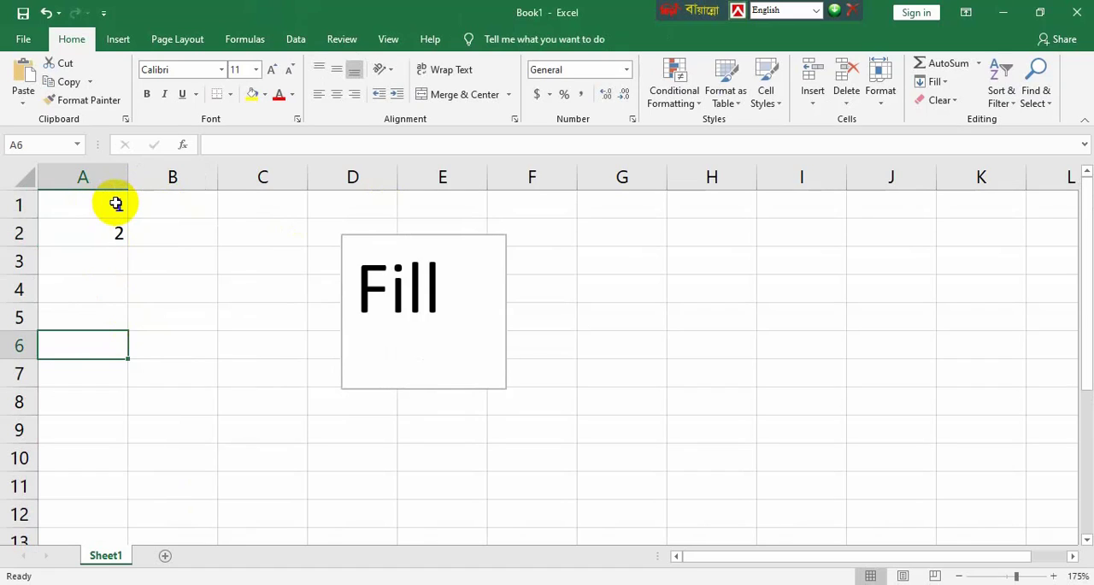
Step: Fill A1:A10 with a linear series in columns, using step value 1 and stop value 10
{"action": "left_click_drag", "start_coordinate": [117, 203], "coordinate": [117, 465]}
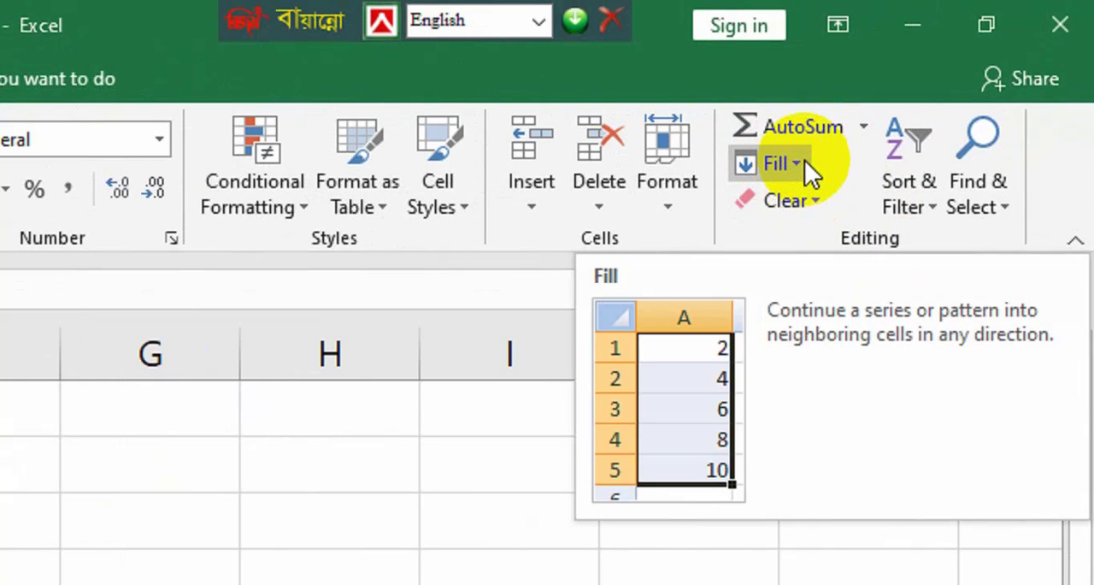
{"action": "left_click", "coordinate": [804, 160]}
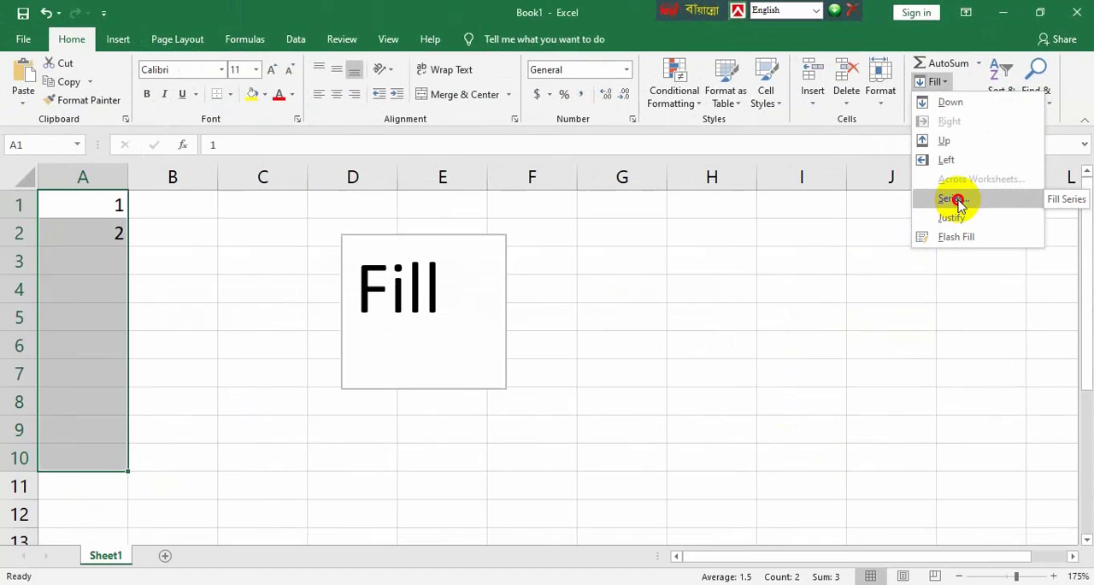
{"action": "left_click", "coordinate": [822, 400]}
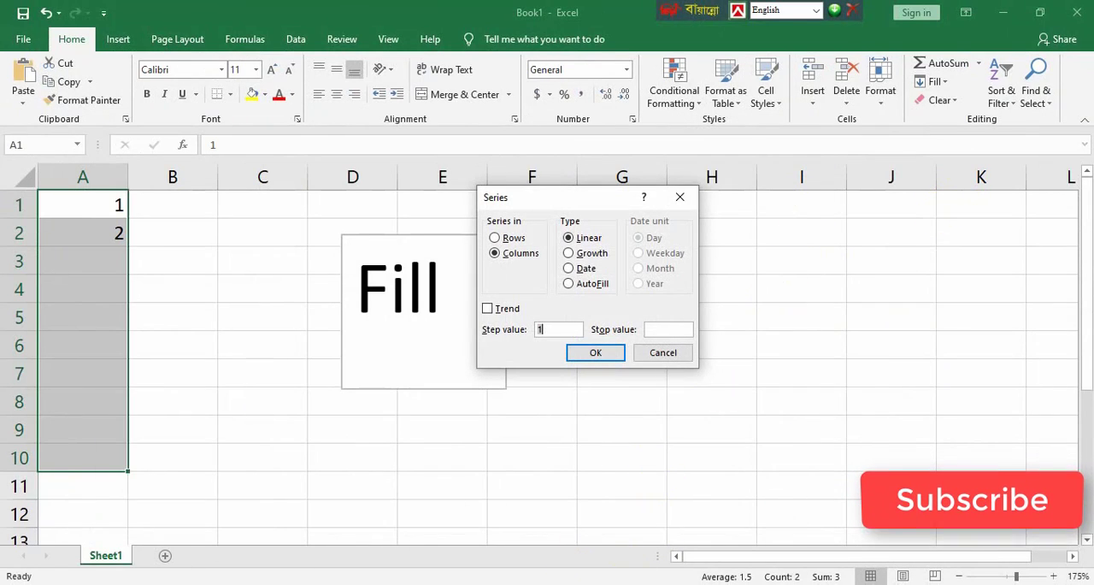
{"action": "left_click", "coordinate": [589, 357]}
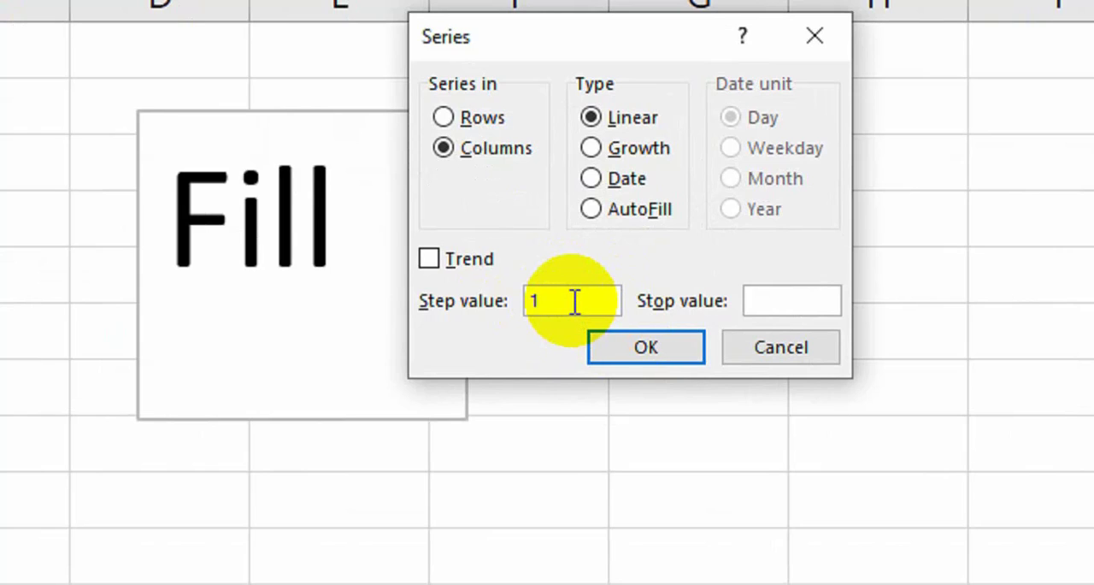
{"action": "left_click", "coordinate": [761, 296]}
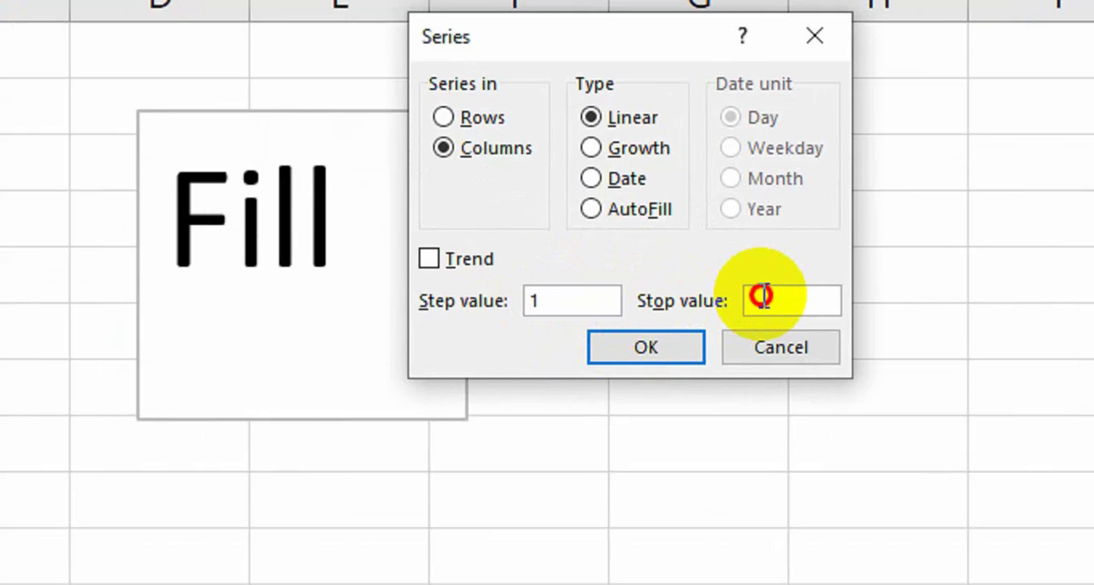
{"action": "type", "text": "10"}
{"action": "left_click", "coordinate": [677, 345]}
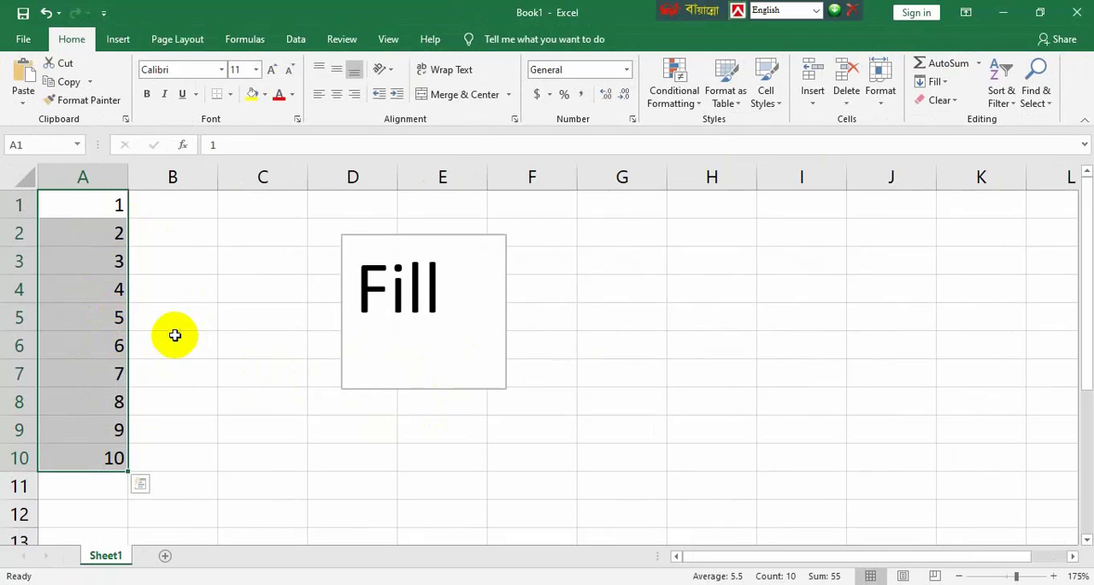
Step: Enter the month name January in cell B1
{"action": "left_click", "coordinate": [181, 205]}
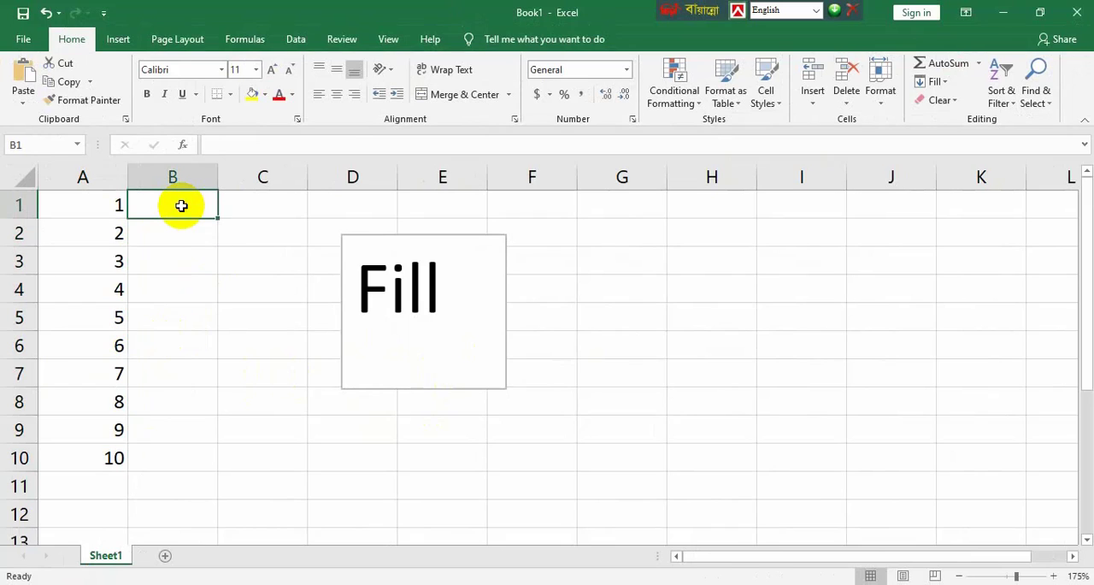
{"action": "type", "text": "N"}
{"action": "key", "text": "BackSpace"}
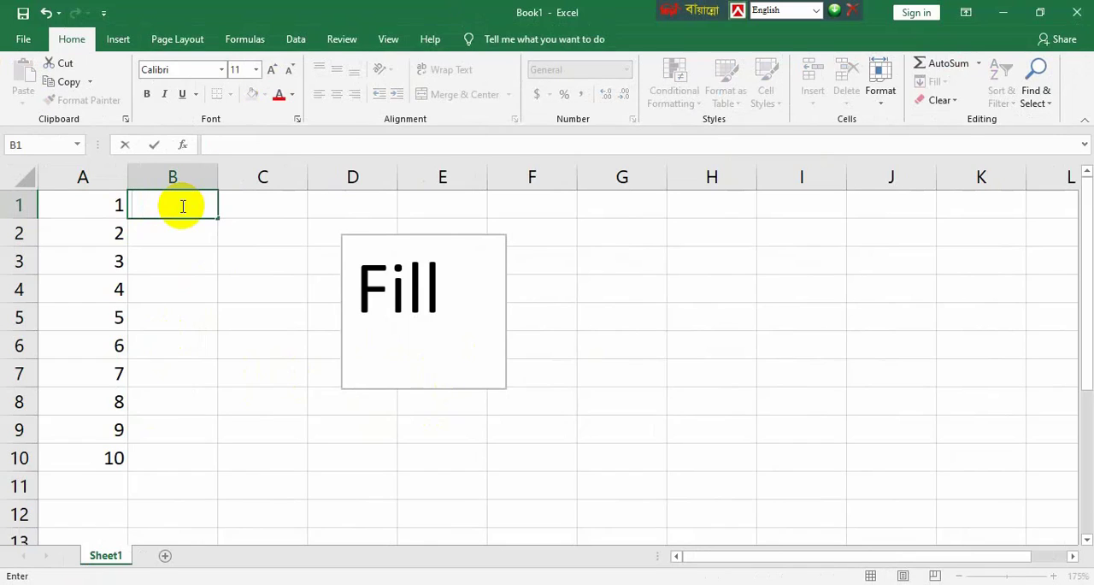
{"action": "type", "text": "Jan"}
{"action": "type", "text": "uari"}
{"action": "key", "text": "BackSpace"}
{"action": "key", "text": "BackSpace"}
{"action": "type", "text": "ry"}
{"action": "left_click", "coordinate": [247, 298]}
Step: Fill B1:B12 from January using a Series fill in columns with the AutoFill type
{"action": "left_click_drag", "start_coordinate": [151, 205], "coordinate": [174, 509]}
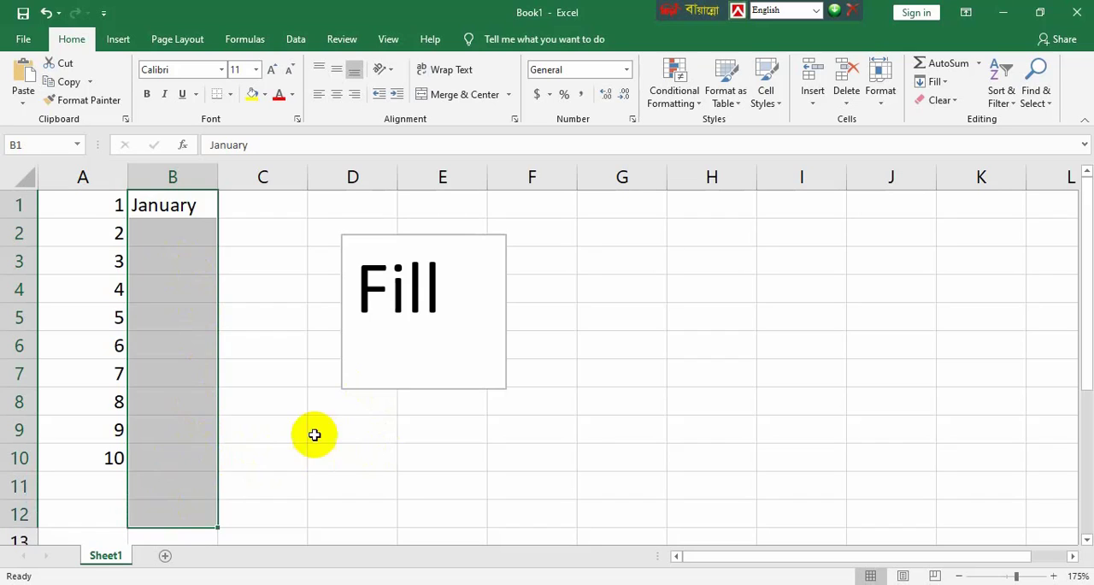
{"action": "left_click", "coordinate": [940, 86]}
{"action": "left_click", "coordinate": [951, 200]}
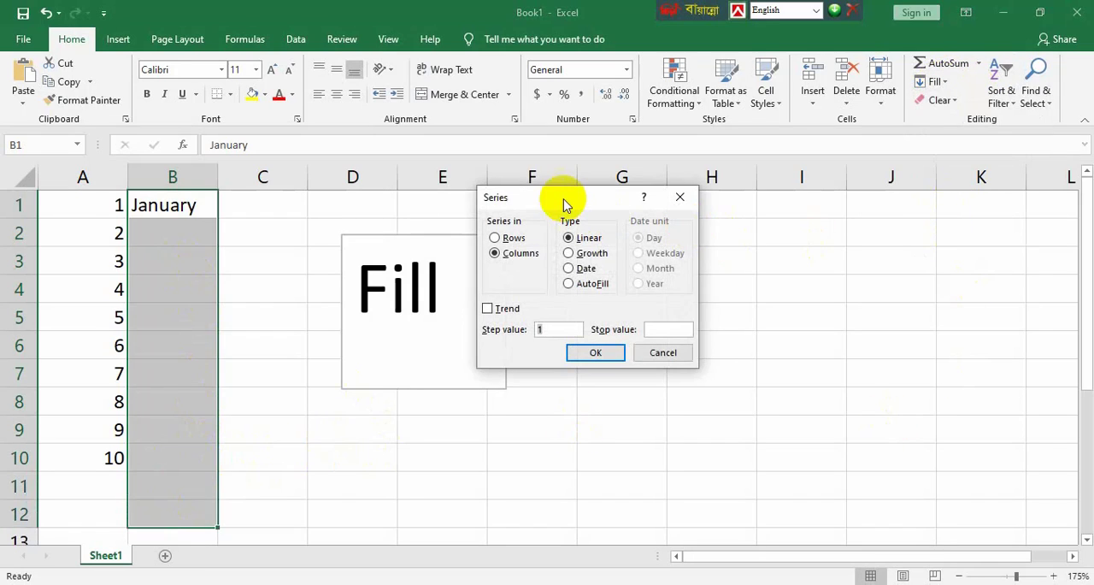
{"action": "left_click_drag", "start_coordinate": [563, 204], "coordinate": [325, 215]}
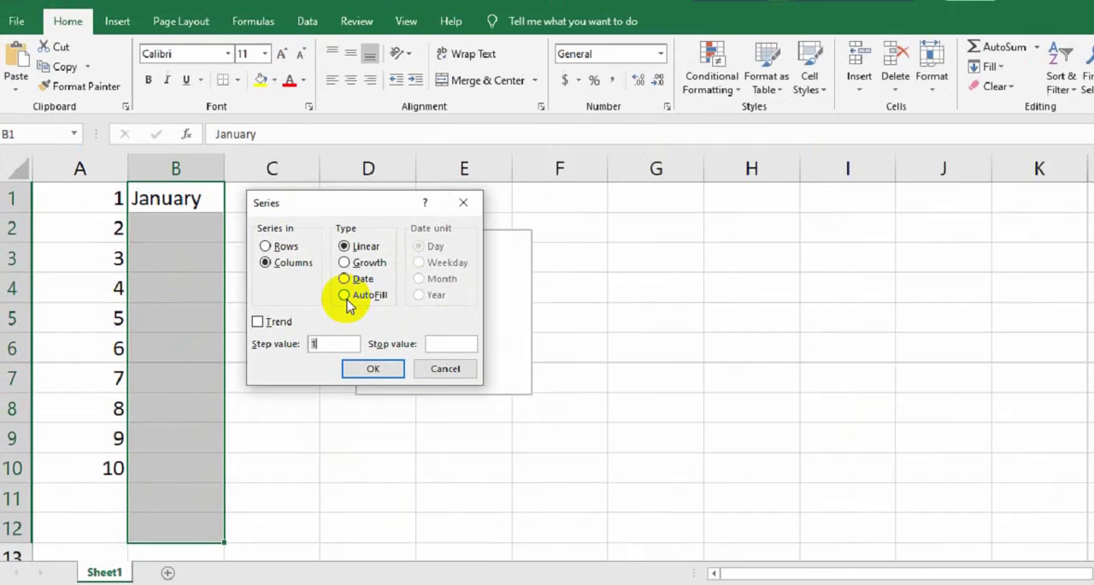
{"action": "left_click", "coordinate": [548, 294]}
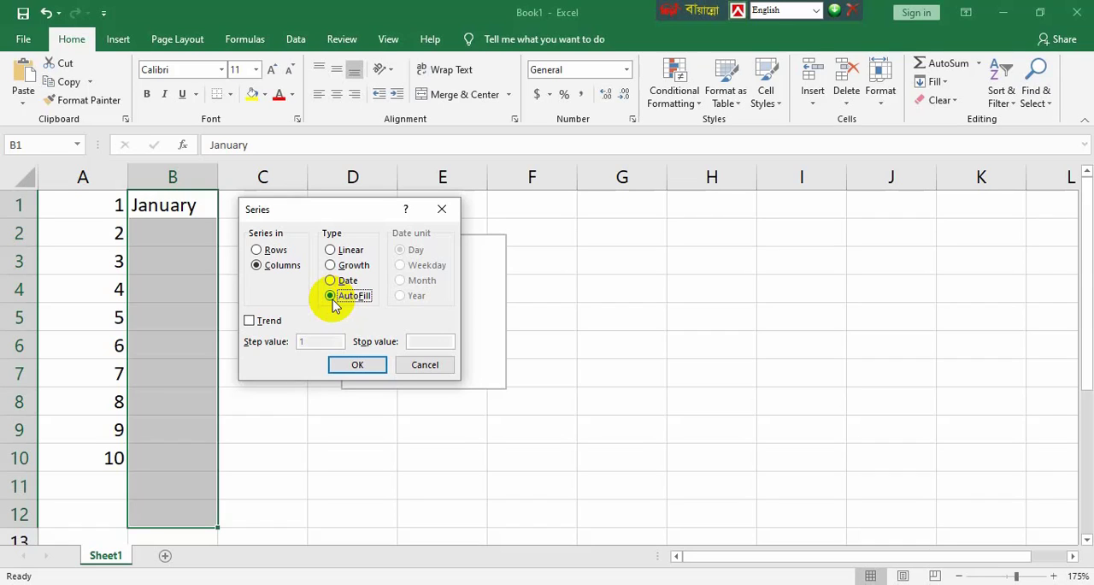
{"action": "left_click", "coordinate": [356, 365]}
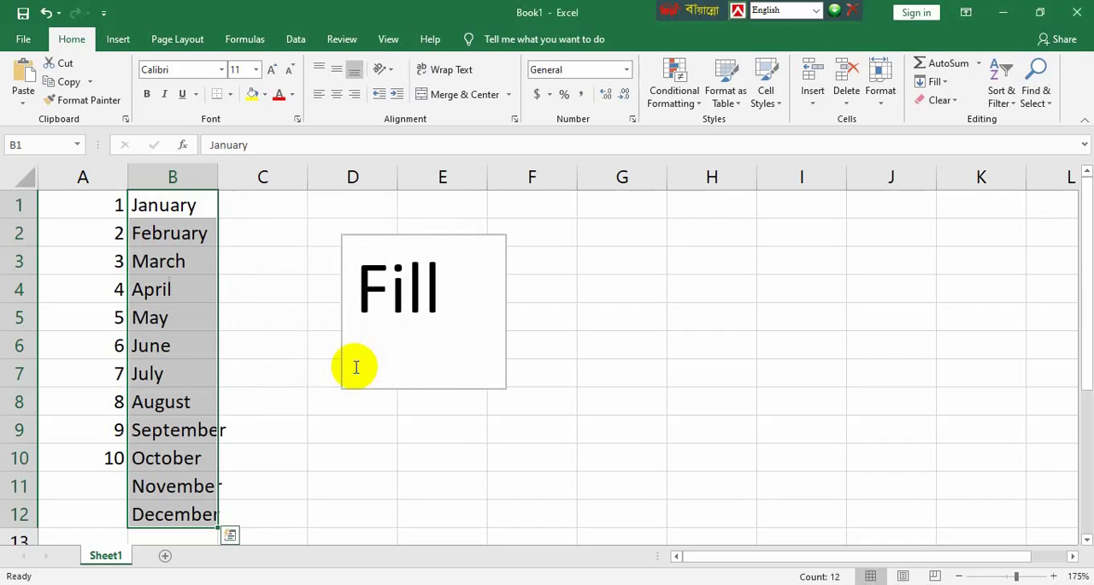
Step: Widen column B so that the longest month names fit inside it
{"action": "left_click", "coordinate": [276, 423]}
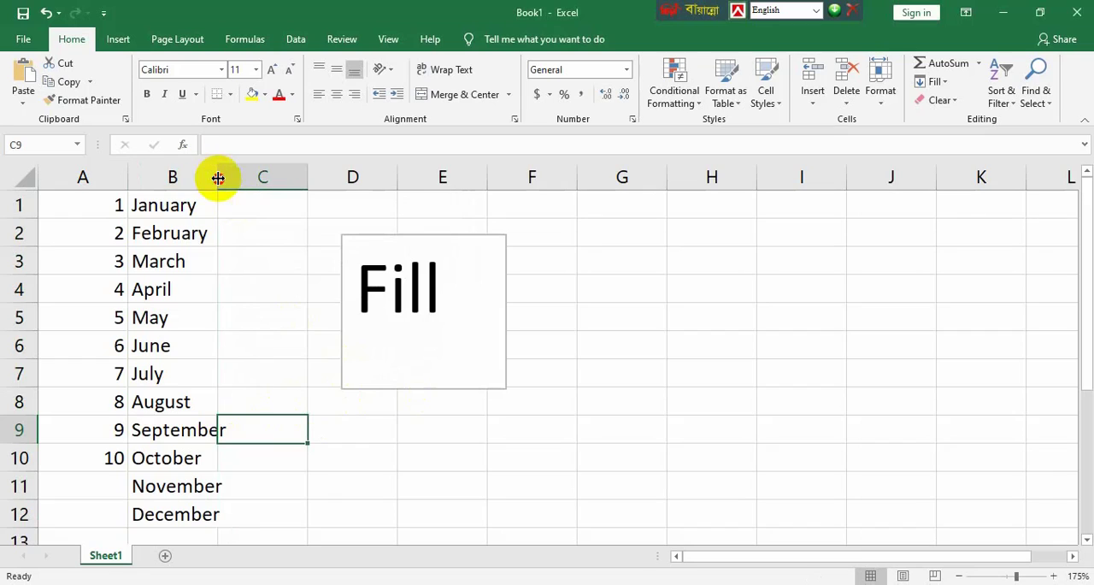
{"action": "left_click_drag", "start_coordinate": [218, 176], "coordinate": [269, 179]}
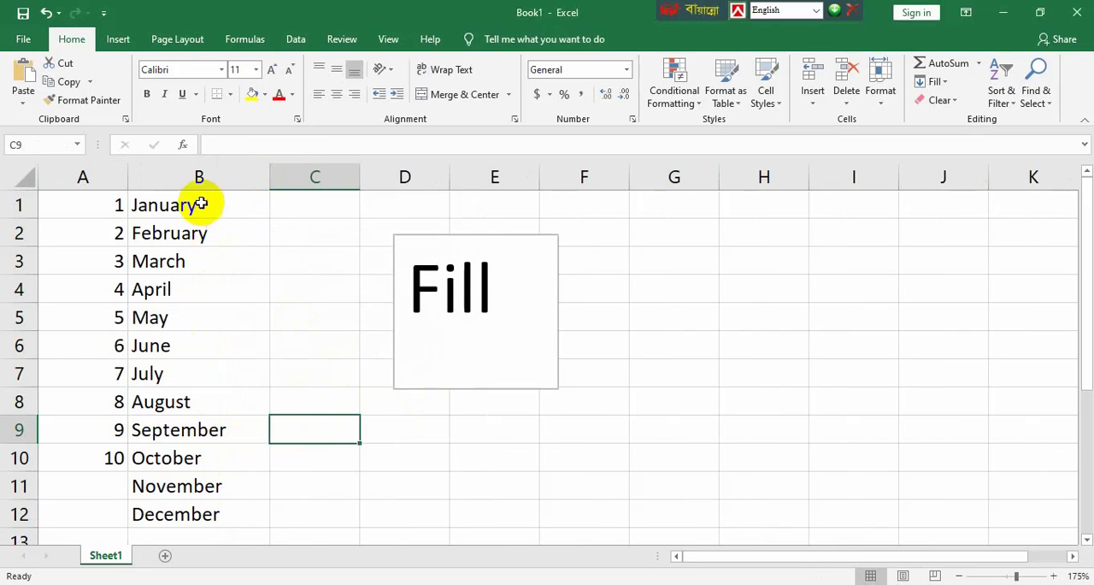
{"action": "left_click", "coordinate": [200, 177]}
Step: Move the Fill text box away from the data so that it sits over columns F to H
{"action": "left_click", "coordinate": [375, 456]}
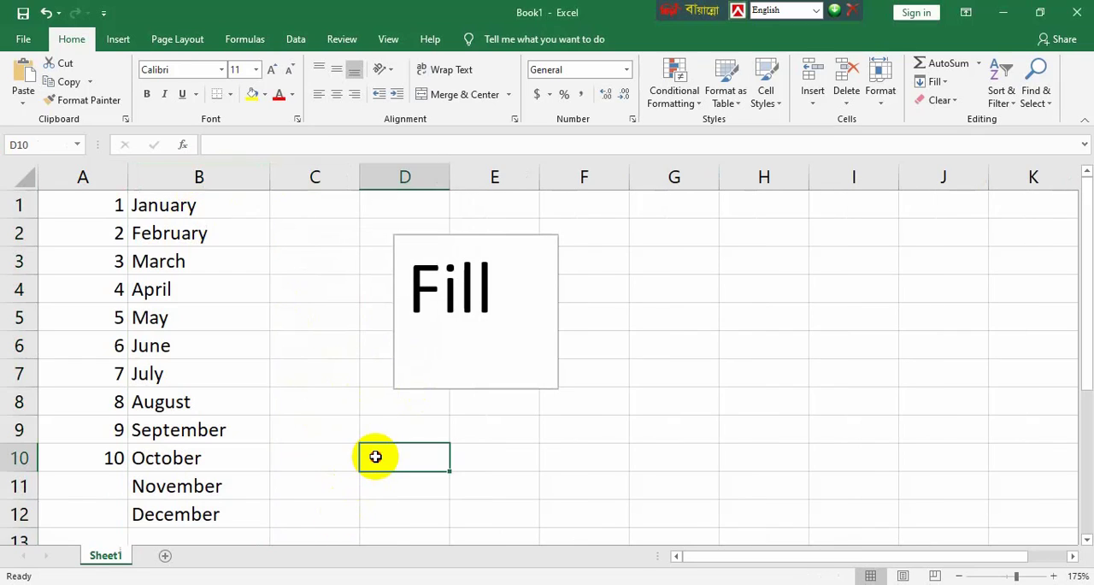
{"action": "left_click", "coordinate": [513, 345]}
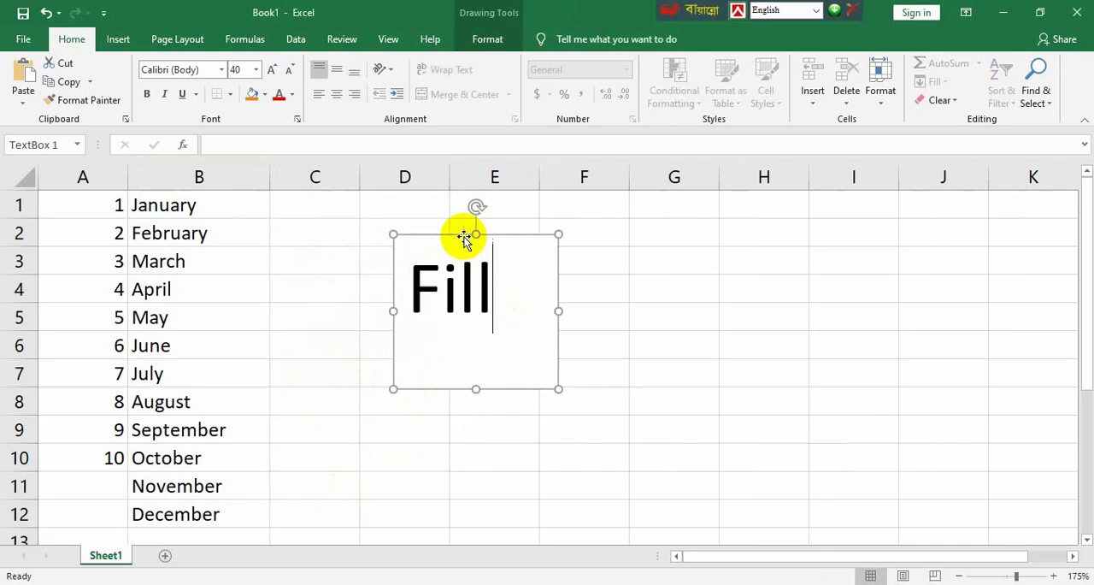
{"action": "left_click_drag", "start_coordinate": [463, 237], "coordinate": [686, 243]}
Step: Enter the weekday name Saturday in cell C1
{"action": "left_click", "coordinate": [334, 202]}
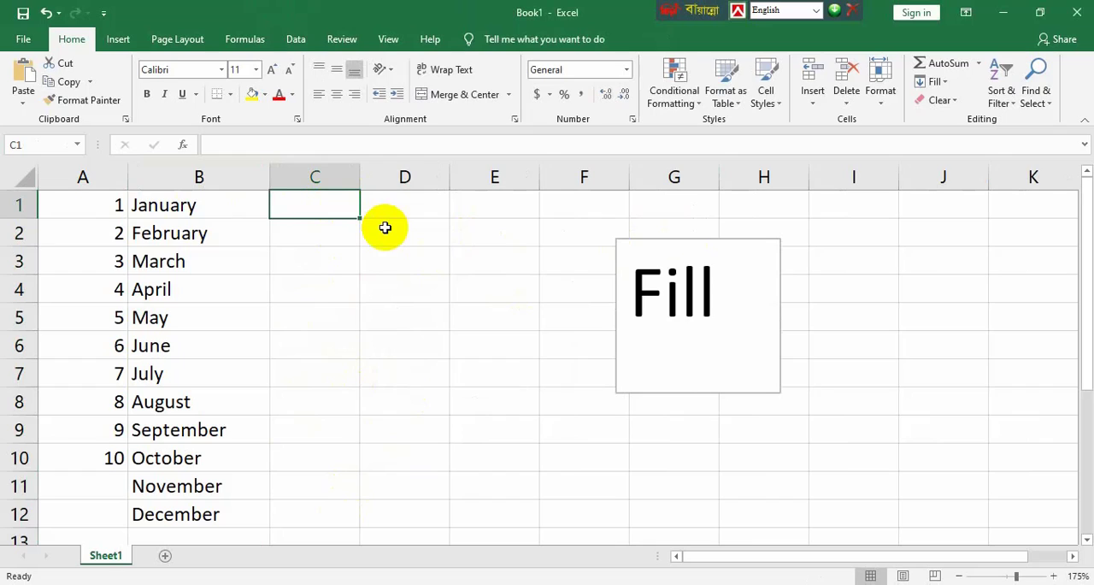
{"action": "type", "text": "A"}
{"action": "key", "text": "BackSpace"}
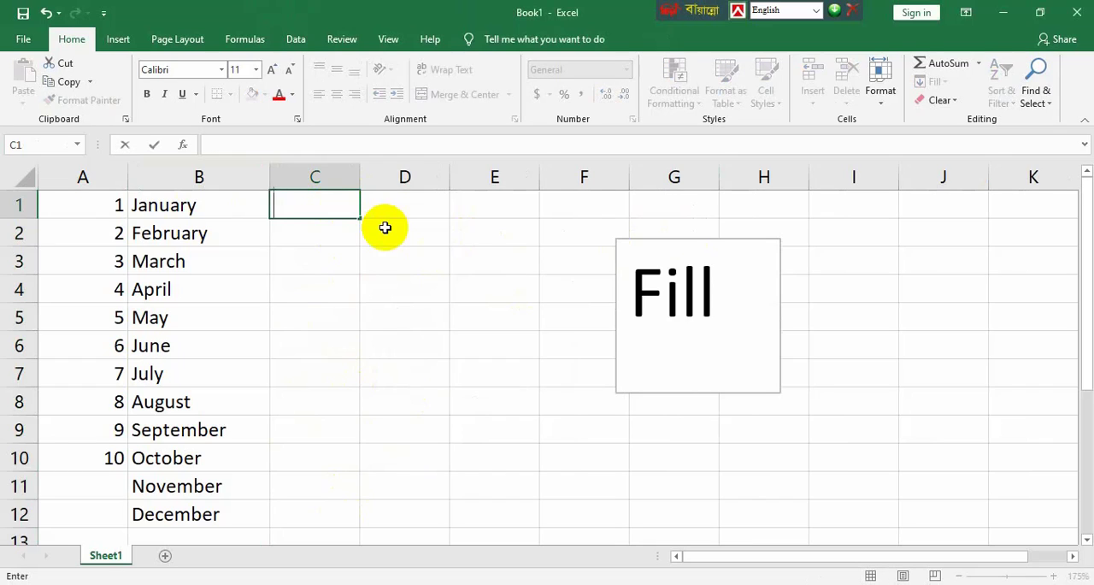
{"action": "type", "text": "Satur"}
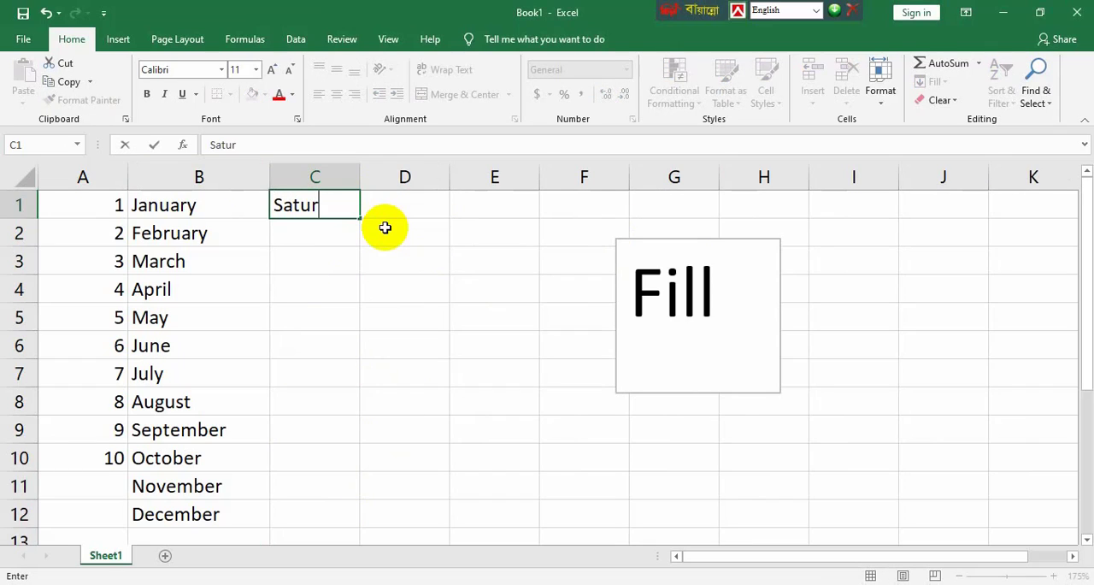
{"action": "type", "text": "day"}
{"action": "left_click", "coordinate": [384, 256]}
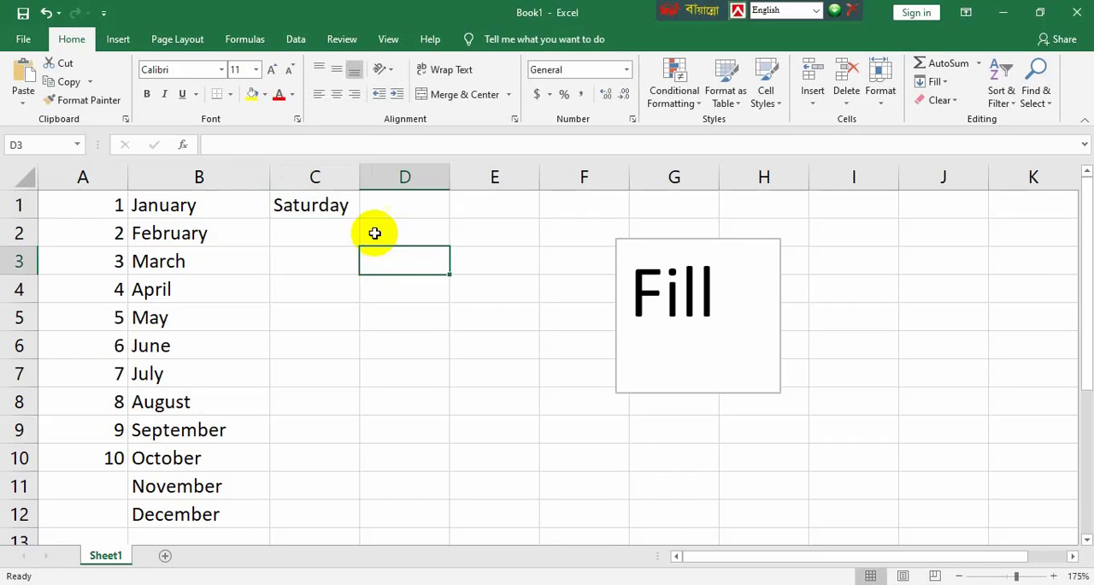
Step: Fill C1:C12 from Saturday using a Series fill in columns with the AutoFill type
{"action": "left_click_drag", "start_coordinate": [344, 207], "coordinate": [334, 383]}
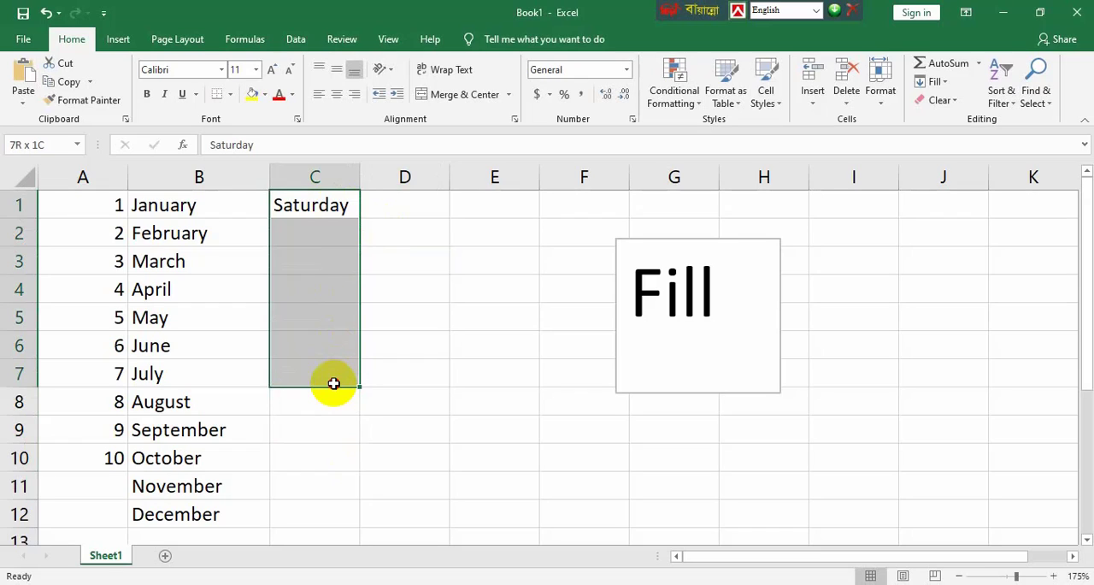
{"action": "left_click_drag", "start_coordinate": [333, 383], "coordinate": [349, 511]}
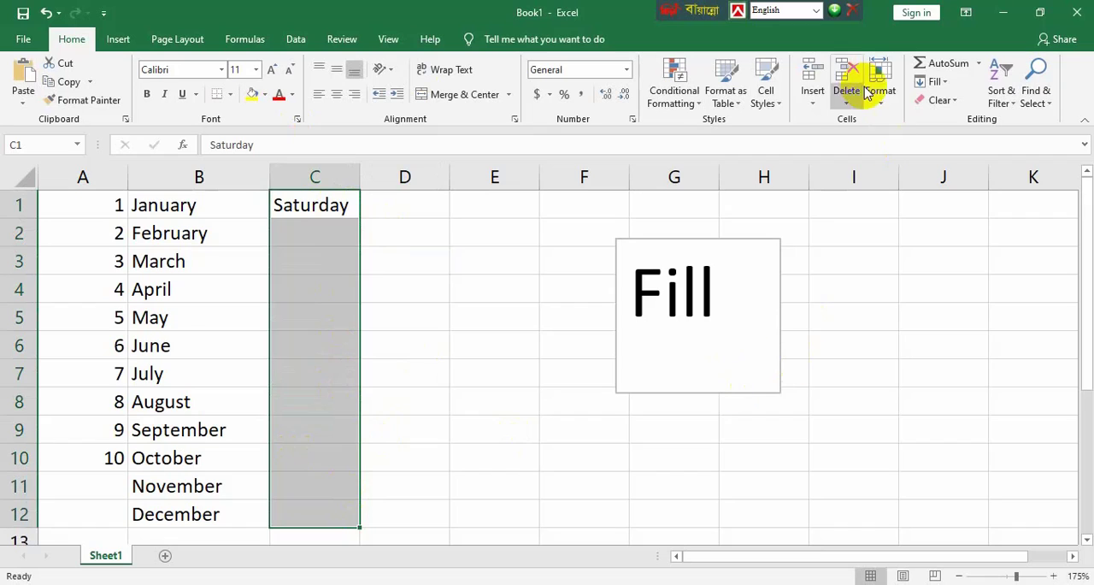
{"action": "left_click", "coordinate": [938, 83]}
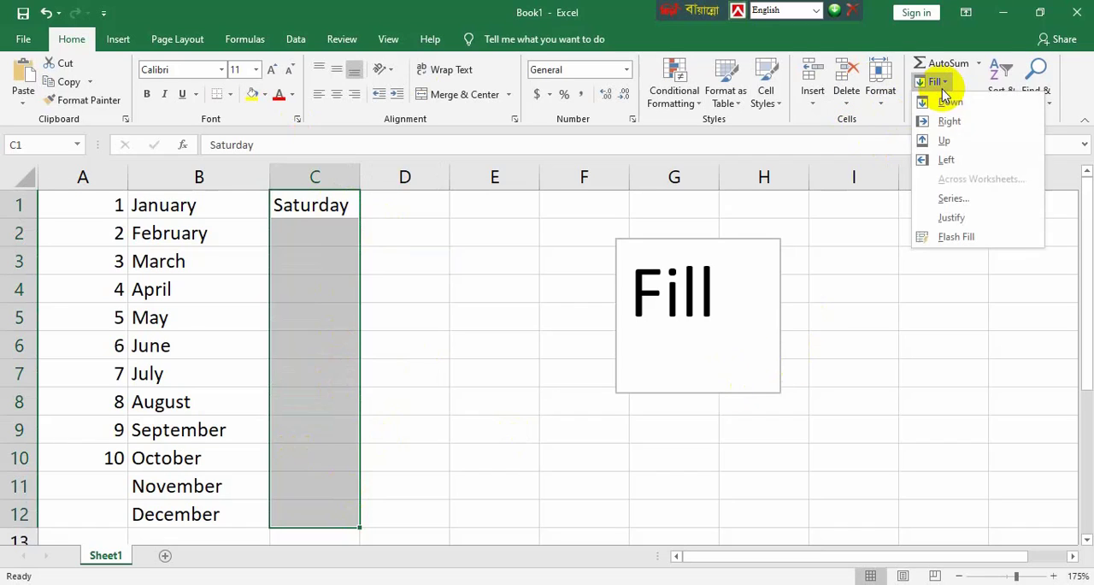
{"action": "left_click", "coordinate": [947, 197]}
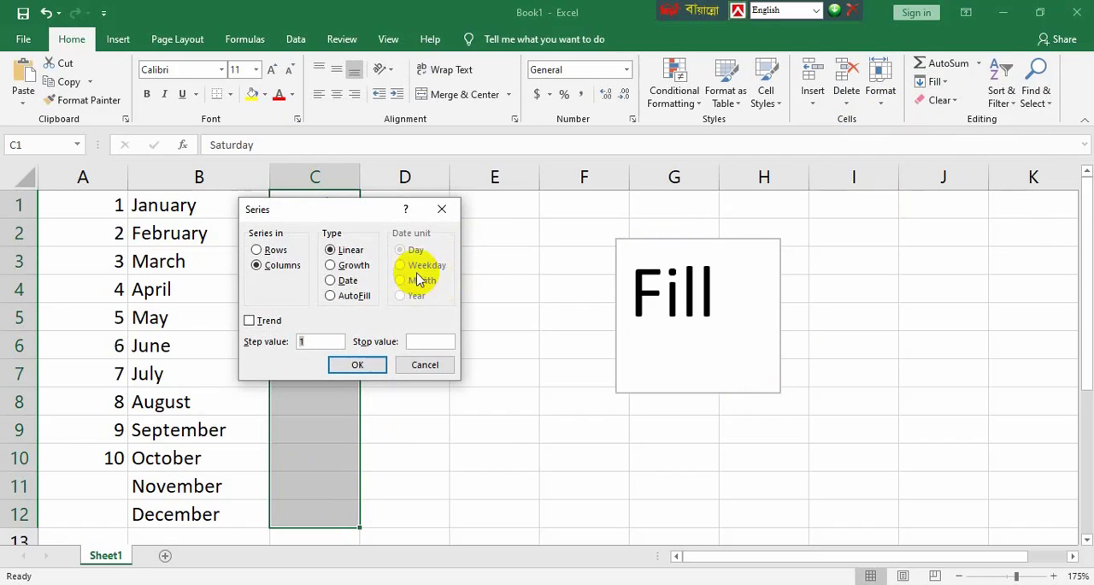
{"action": "left_click_drag", "start_coordinate": [325, 220], "coordinate": [499, 203]}
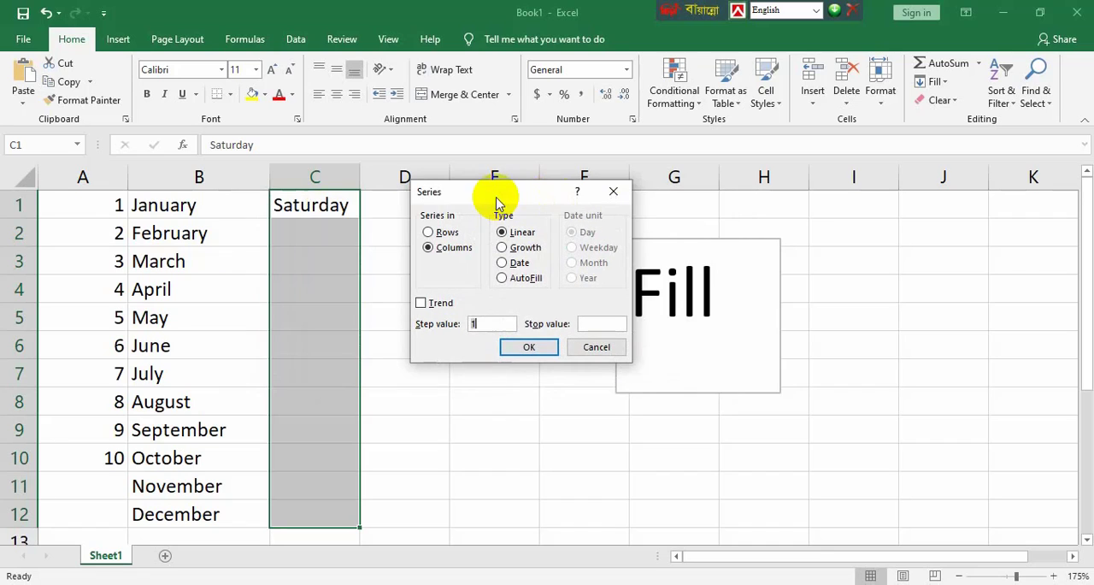
{"action": "left_click", "coordinate": [503, 278]}
{"action": "left_click", "coordinate": [530, 345]}
{"action": "left_click", "coordinate": [416, 400]}
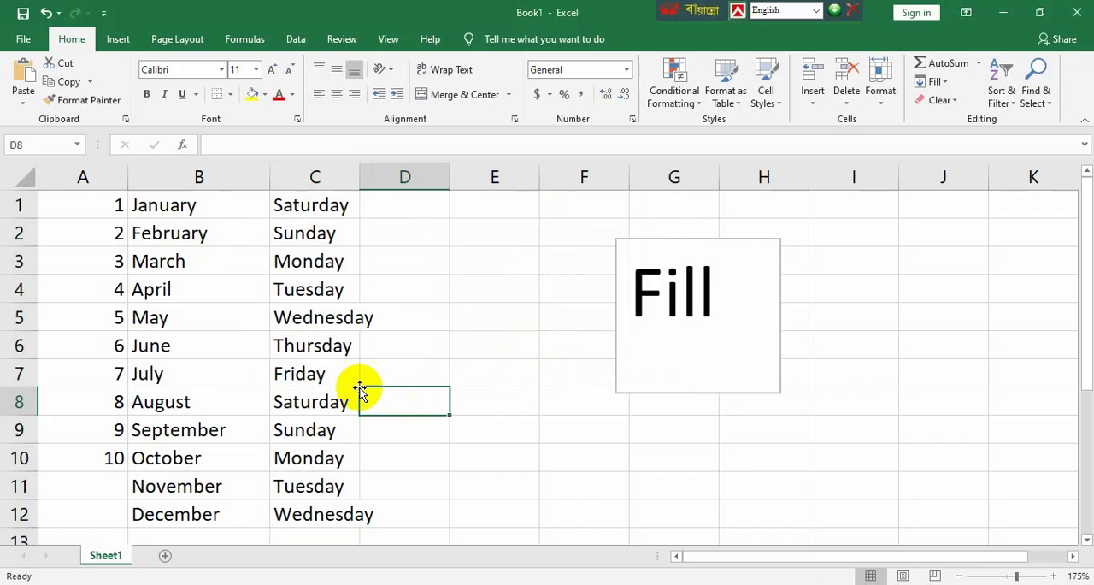
{"action": "left_click", "coordinate": [332, 373]}
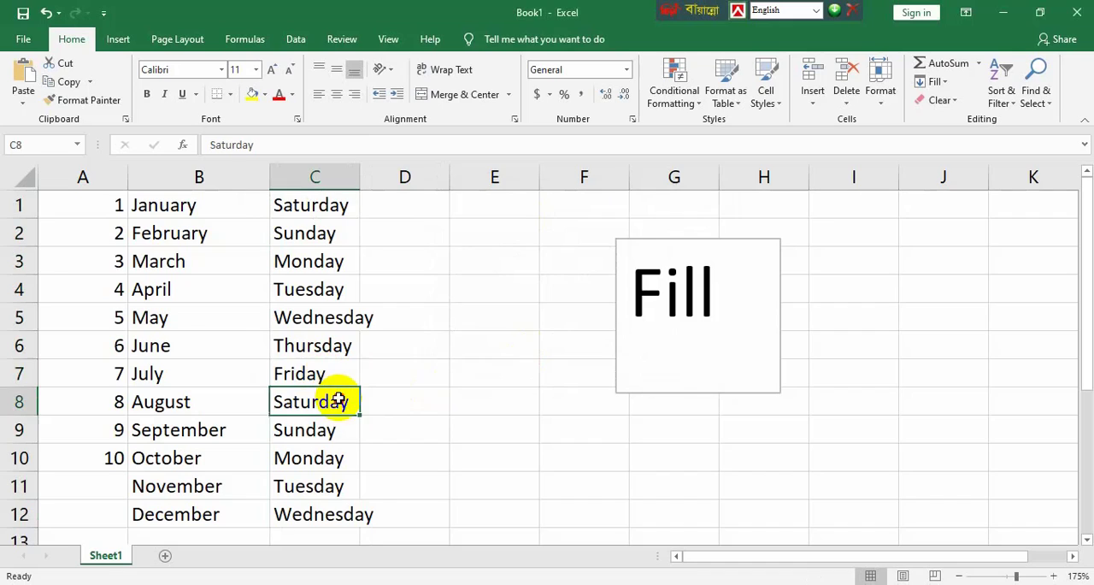
{"action": "left_click_drag", "start_coordinate": [342, 404], "coordinate": [349, 511]}
{"action": "left_click", "coordinate": [446, 407]}
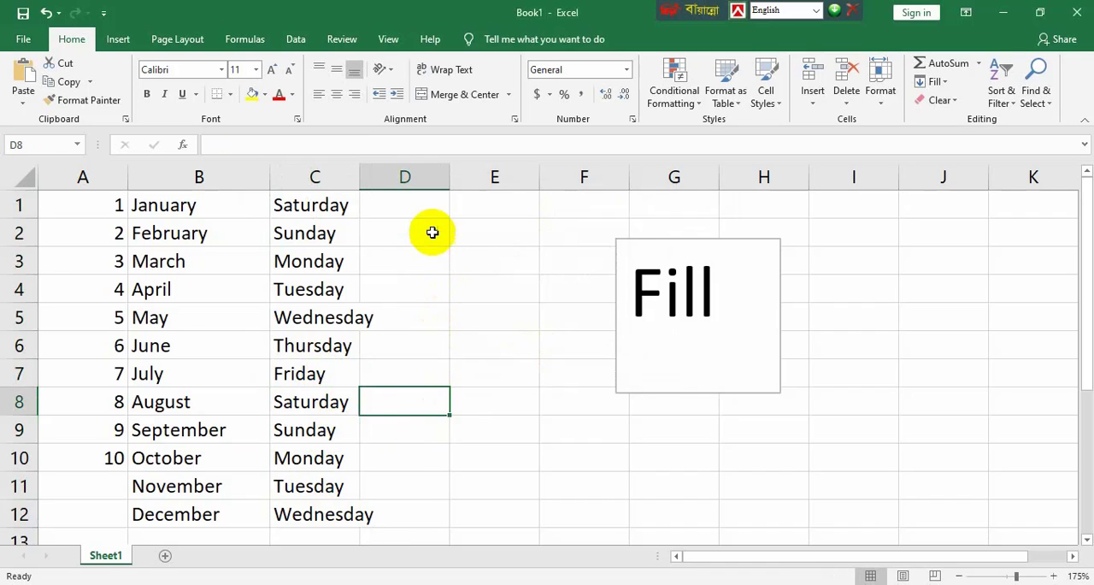
{"action": "left_click", "coordinate": [471, 211]}
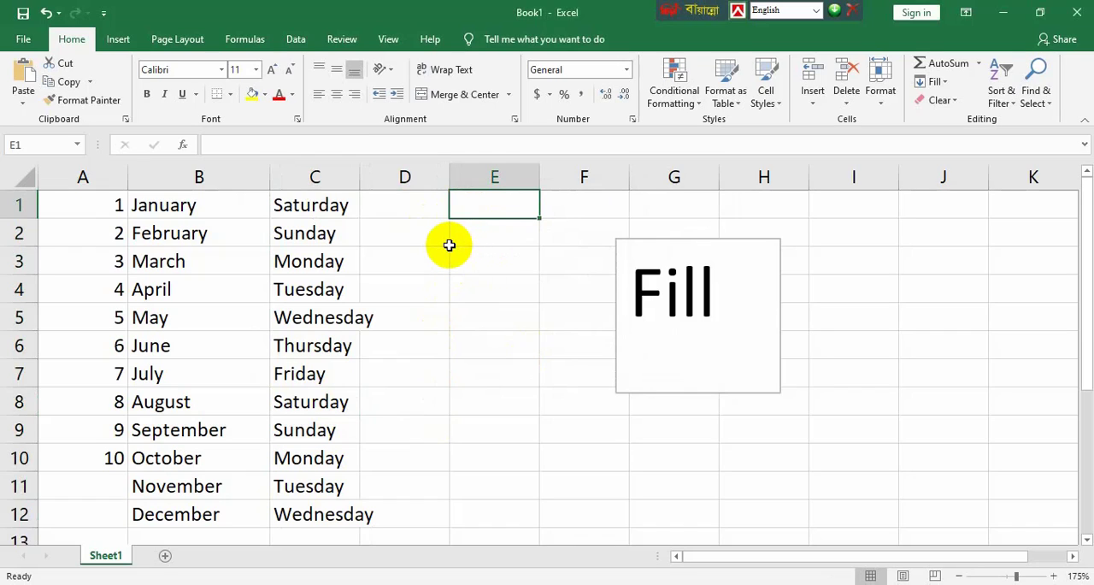
Step: Enter sat in cell E1 and fill E1:E10 from it using a Series fill in columns with the AutoFill type
{"action": "type", "text": "sat"}
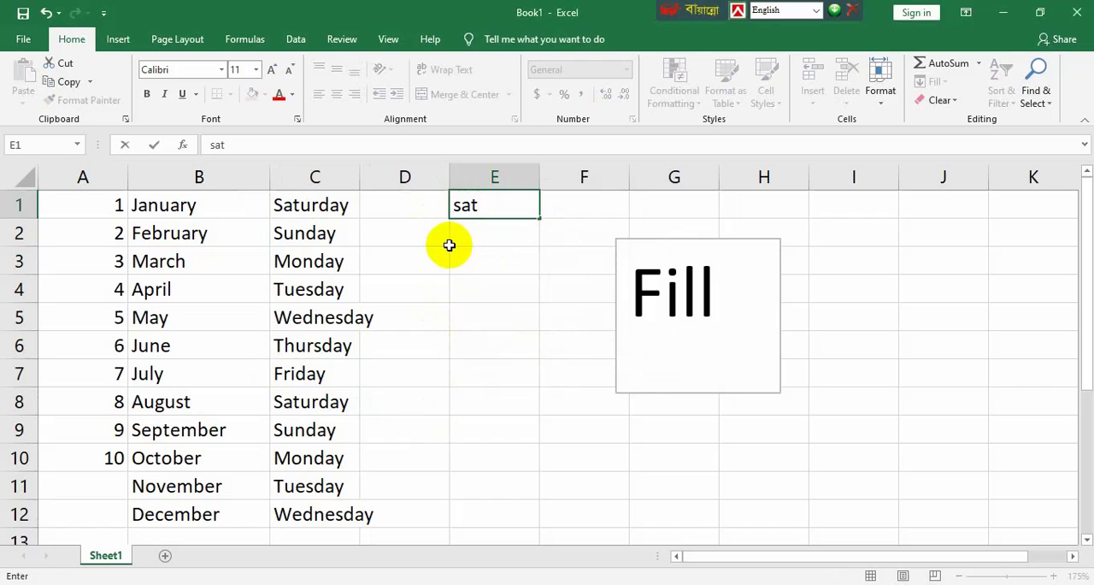
{"action": "left_click", "coordinate": [451, 288]}
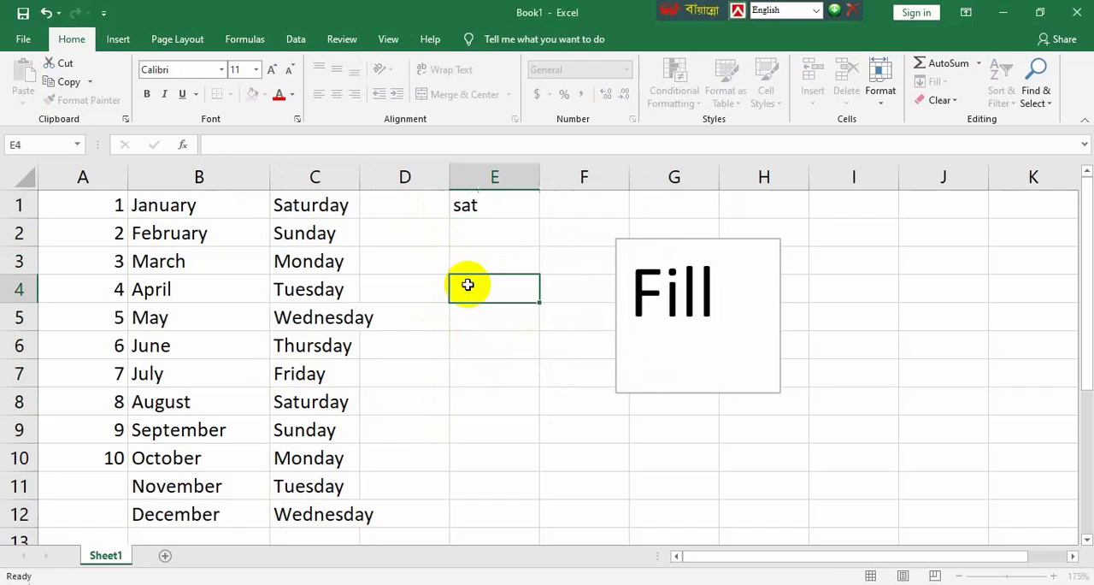
{"action": "left_click_drag", "start_coordinate": [496, 205], "coordinate": [492, 466]}
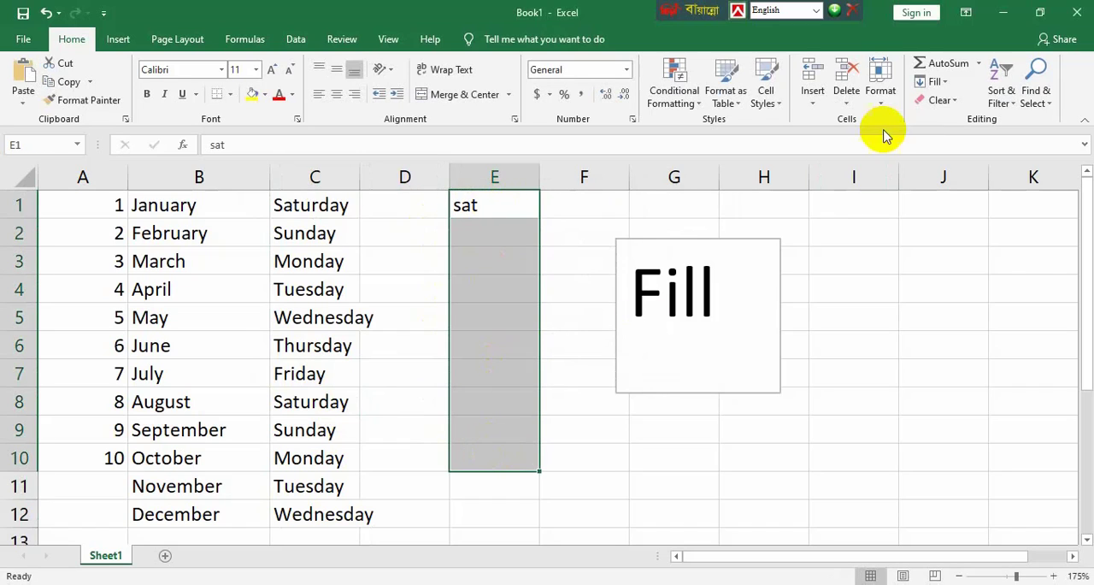
{"action": "left_click", "coordinate": [933, 81]}
{"action": "left_click", "coordinate": [953, 198]}
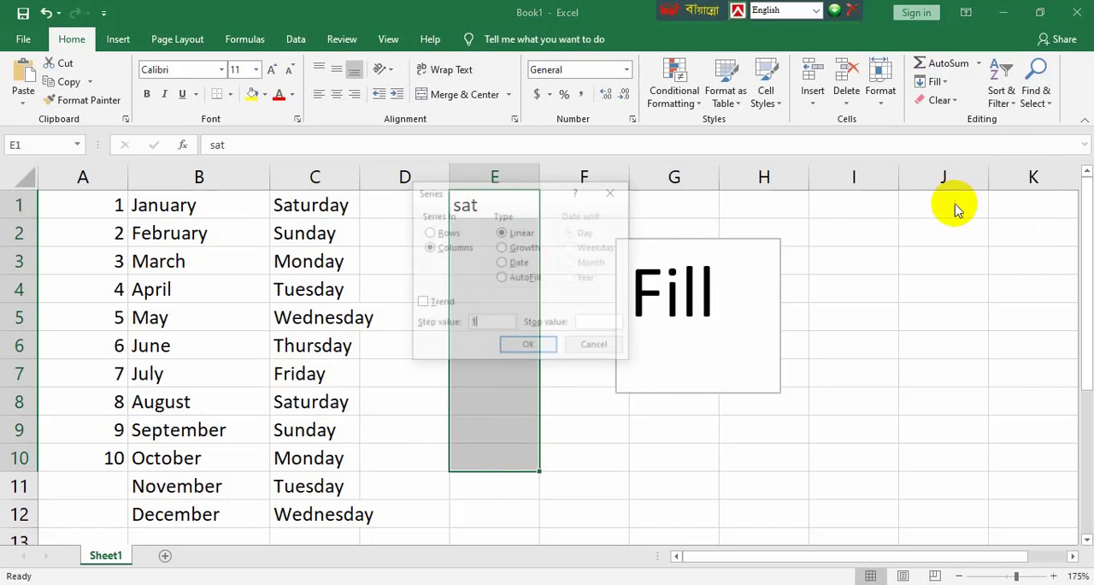
{"action": "left_click", "coordinate": [523, 280]}
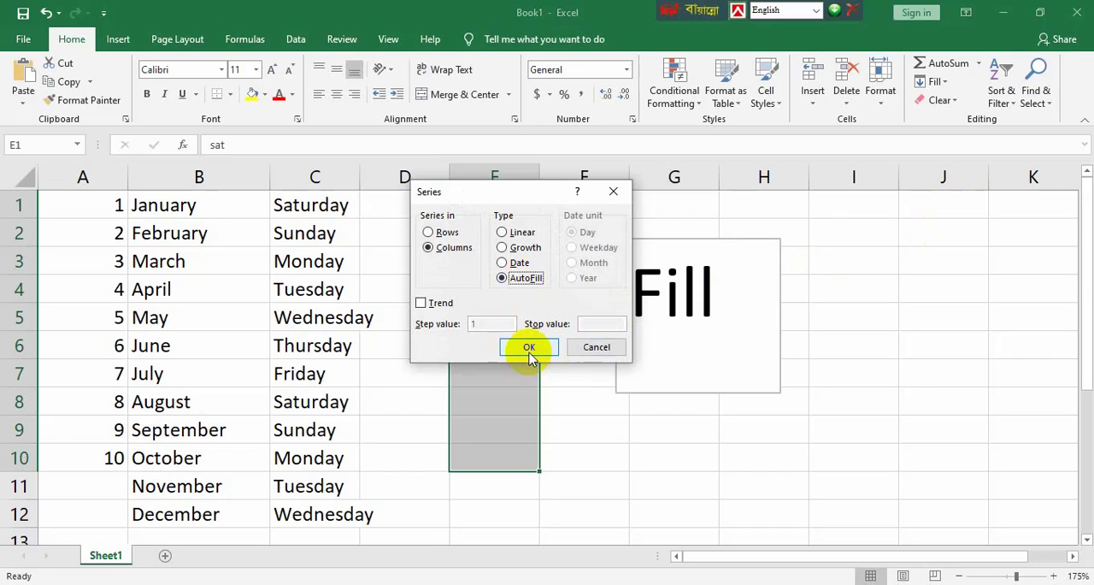
{"action": "left_click", "coordinate": [529, 349]}
{"action": "left_click", "coordinate": [714, 487]}
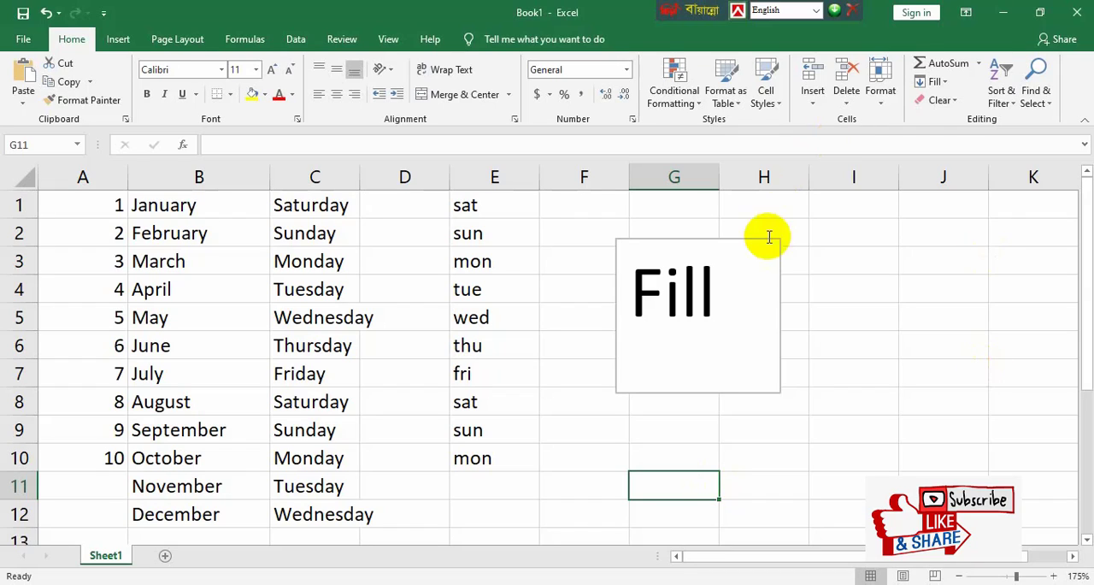
Step: Move the Fill text box farther from the data so that it sits over columns H to J
{"action": "left_click", "coordinate": [749, 261]}
{"action": "left_click_drag", "start_coordinate": [726, 235], "coordinate": [889, 236]}
Step: Enter tech in cell F1 and fill F1:F9 from it using a Series fill in columns with the AutoFill type
{"action": "left_click", "coordinate": [615, 205]}
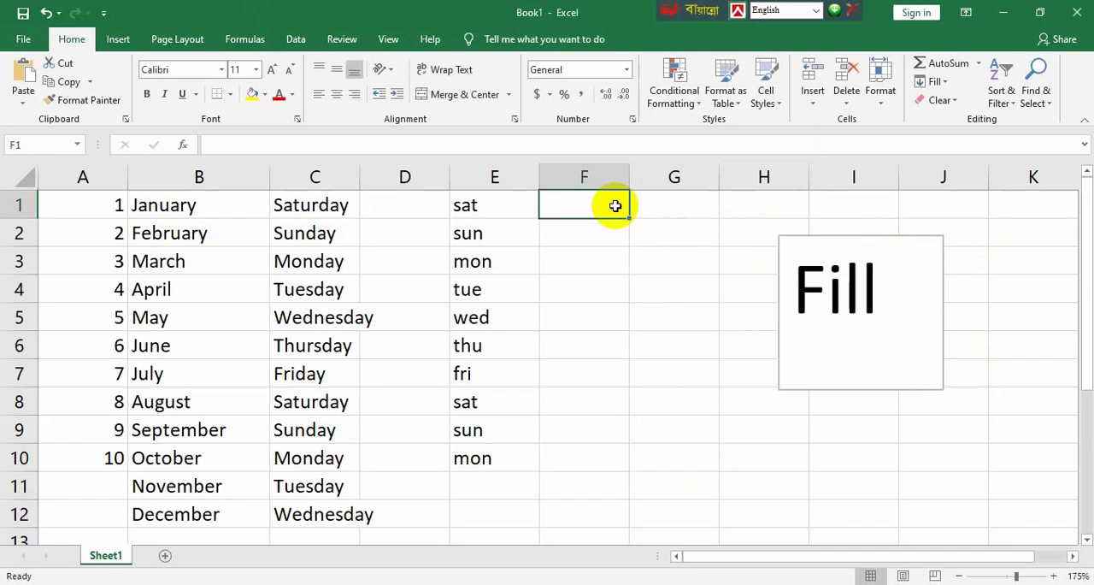
{"action": "type", "text": "tech"}
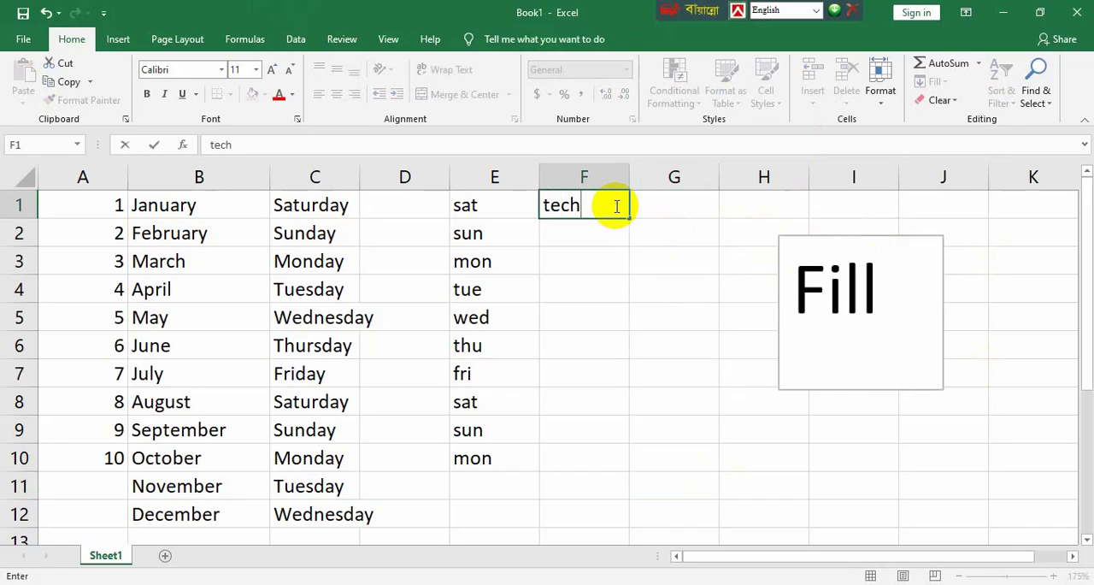
{"action": "left_click", "coordinate": [586, 261]}
{"action": "left_click_drag", "start_coordinate": [574, 204], "coordinate": [575, 533]}
{"action": "left_click", "coordinate": [574, 533]}
{"action": "left_click_drag", "start_coordinate": [556, 205], "coordinate": [583, 431]}
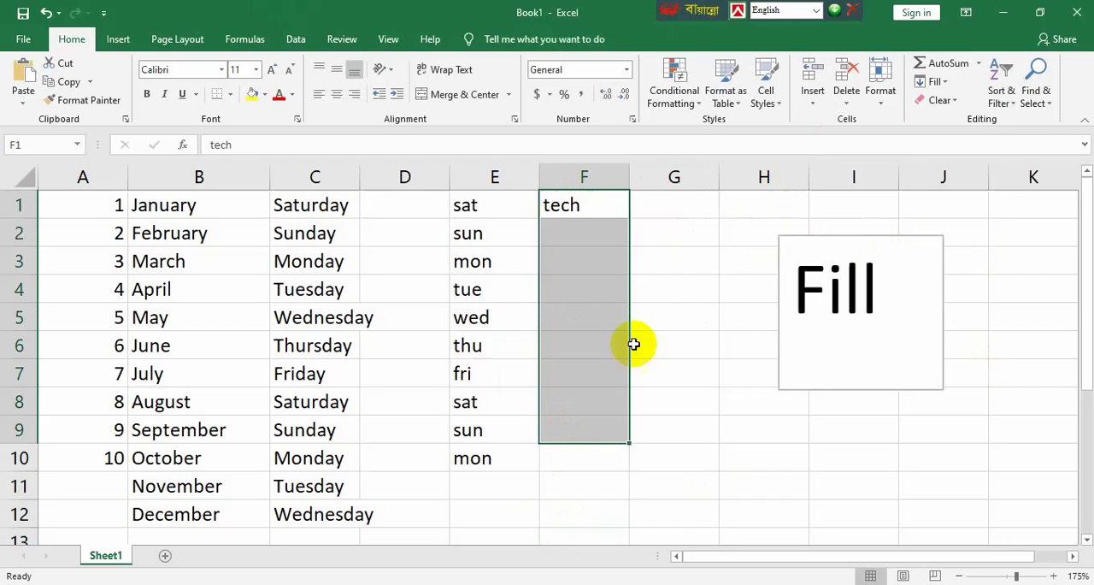
{"action": "left_click", "coordinate": [939, 82]}
{"action": "left_click", "coordinate": [954, 199]}
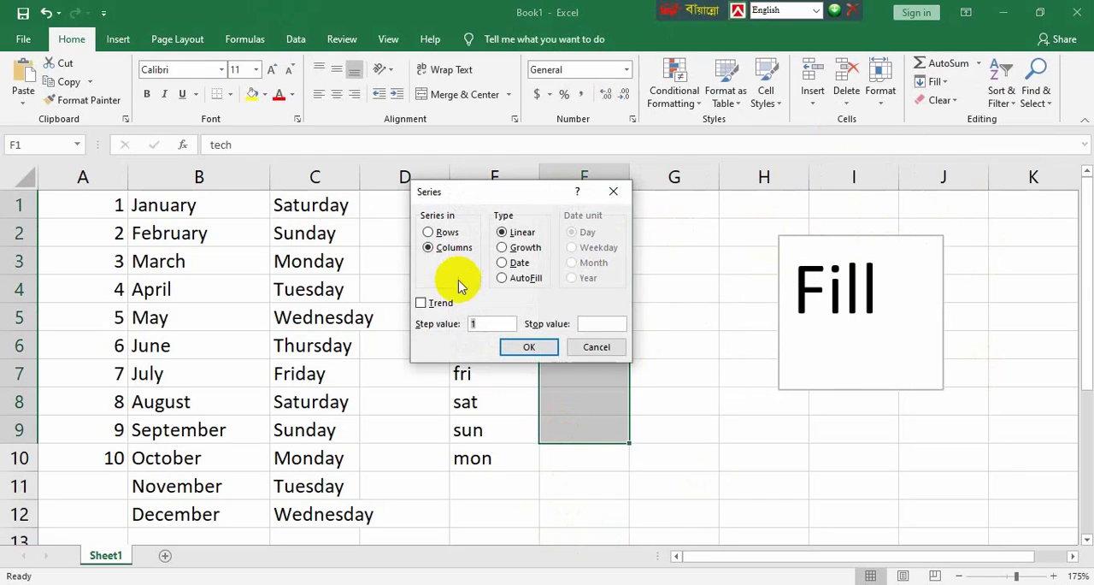
{"action": "left_click", "coordinate": [516, 282]}
{"action": "left_click", "coordinate": [540, 346]}
{"action": "left_click", "coordinate": [675, 392]}
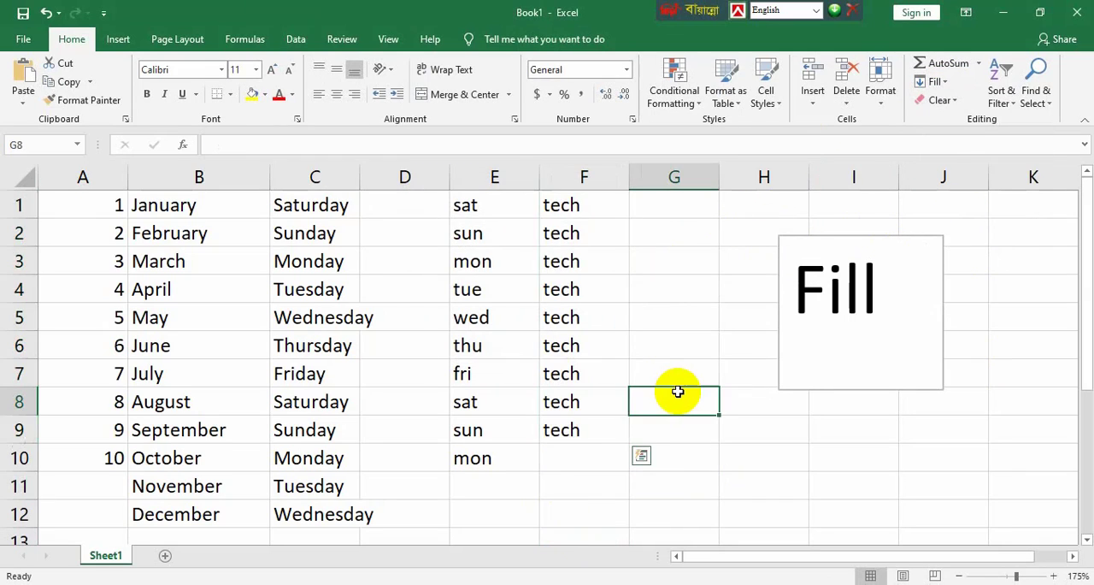
Step: Clear the tech entries from F1:F9
{"action": "left_click_drag", "start_coordinate": [586, 432], "coordinate": [597, 184]}
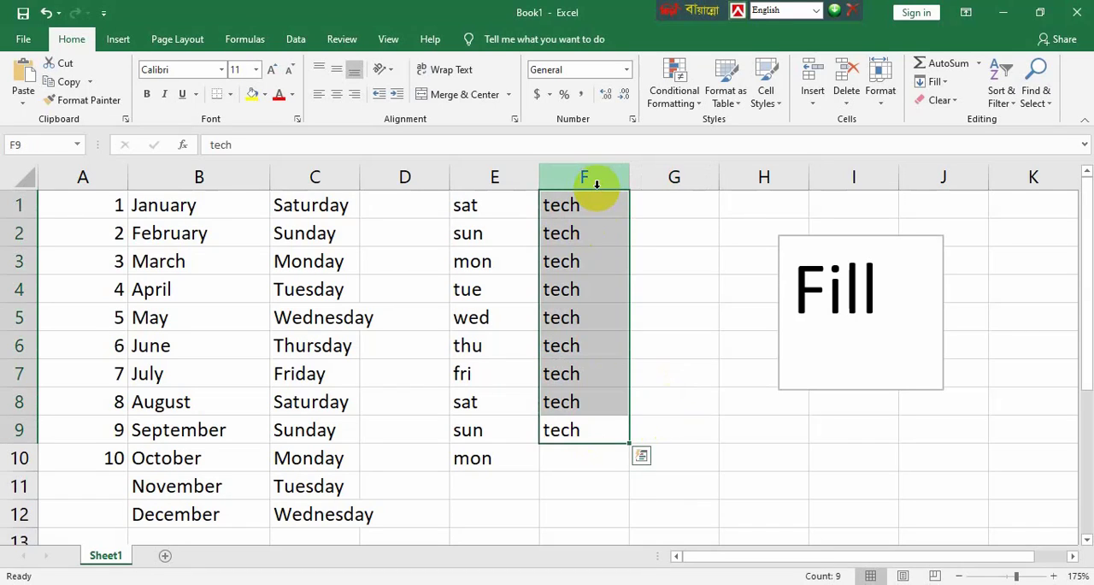
{"action": "key", "text": "BackSpace"}
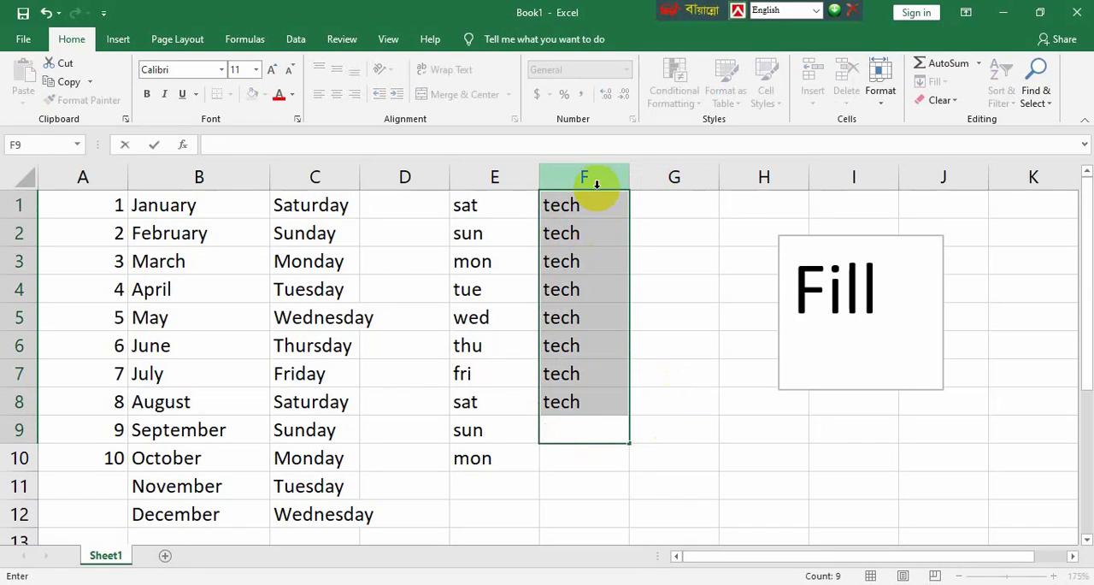
{"action": "left_click_drag", "start_coordinate": [596, 205], "coordinate": [594, 400]}
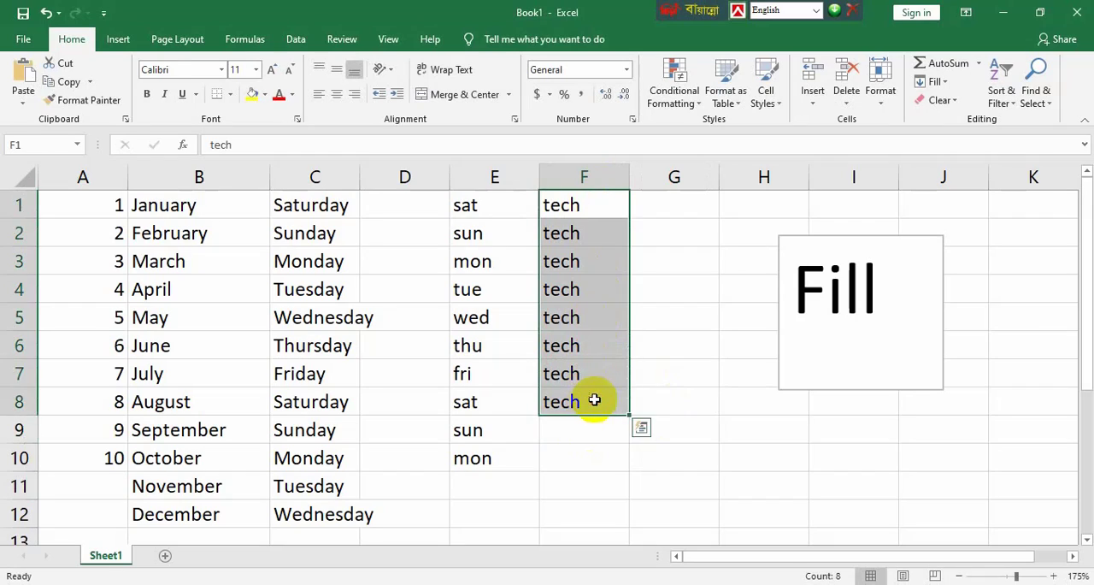
{"action": "left_click", "coordinate": [937, 100]}
{"action": "left_click", "coordinate": [927, 138]}
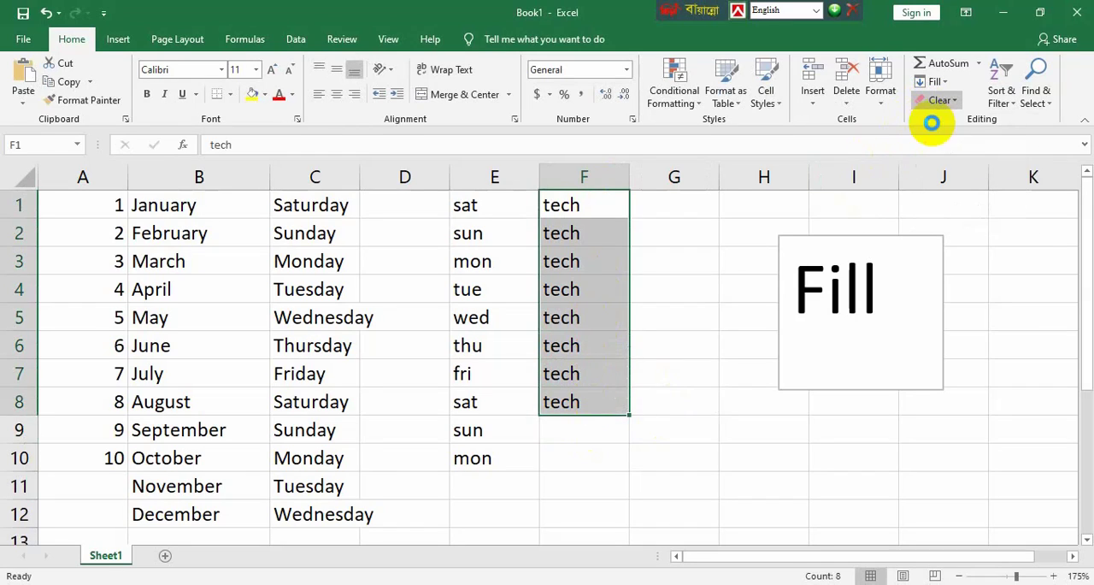
Step: Enter 1 in cell F1 and fill F1:F9 with a Linear series in columns, using step value 1 and stop value 10
{"action": "left_click", "coordinate": [565, 211]}
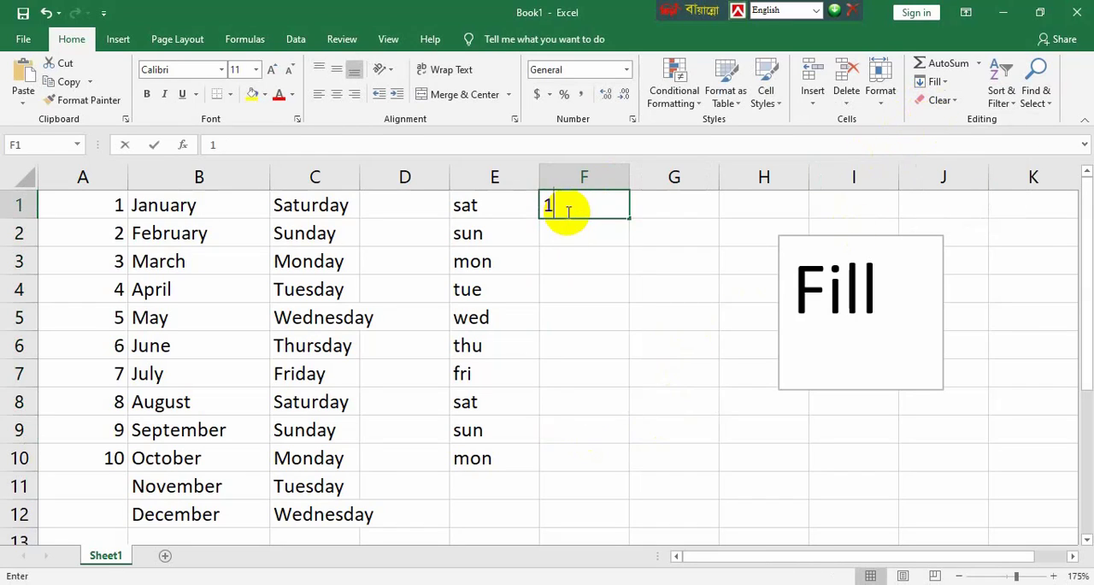
{"action": "left_click", "coordinate": [578, 264]}
{"action": "left_click_drag", "start_coordinate": [586, 205], "coordinate": [581, 433]}
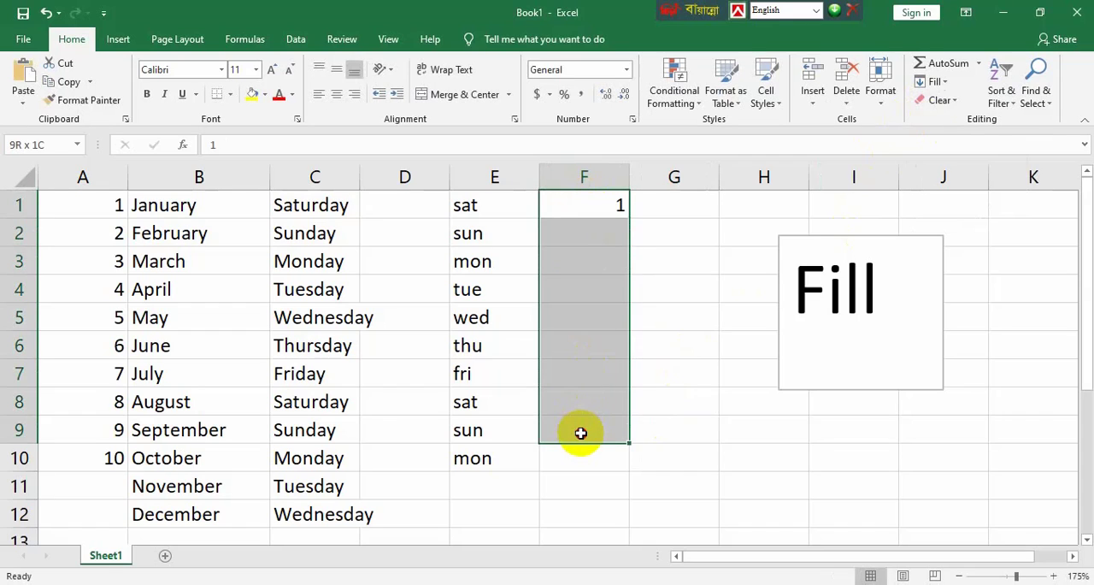
{"action": "left_click", "coordinate": [935, 82]}
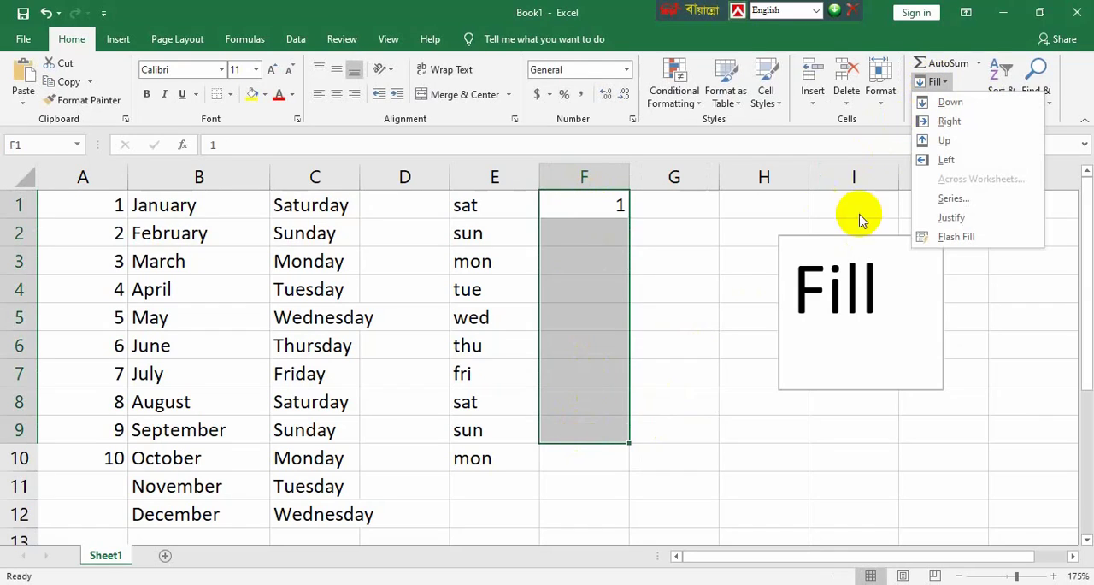
{"action": "left_click", "coordinate": [954, 199]}
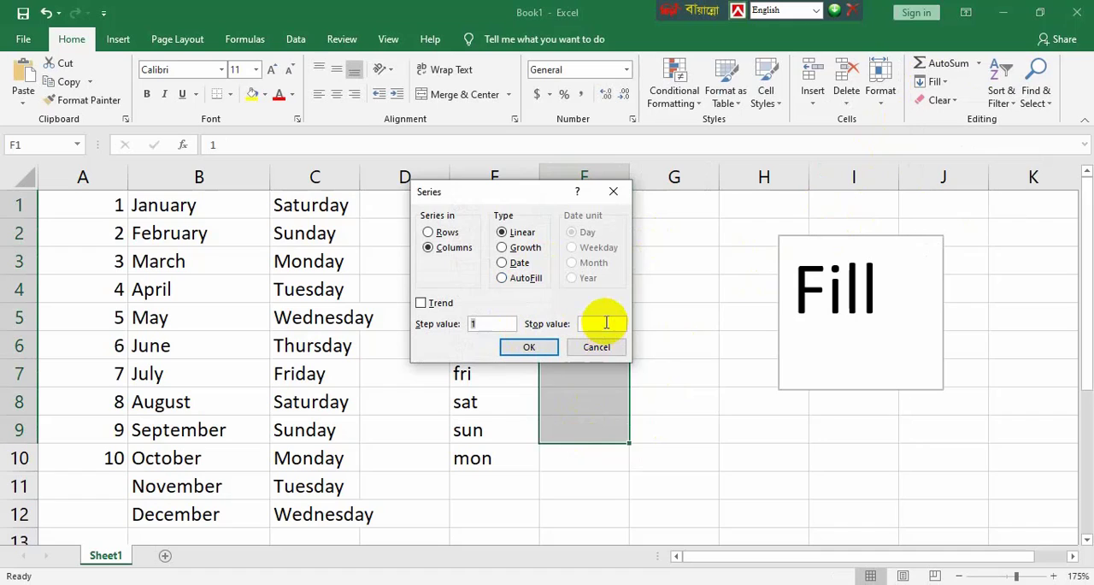
{"action": "left_click", "coordinate": [607, 323]}
{"action": "type", "text": "10"}
{"action": "left_click", "coordinate": [521, 345]}
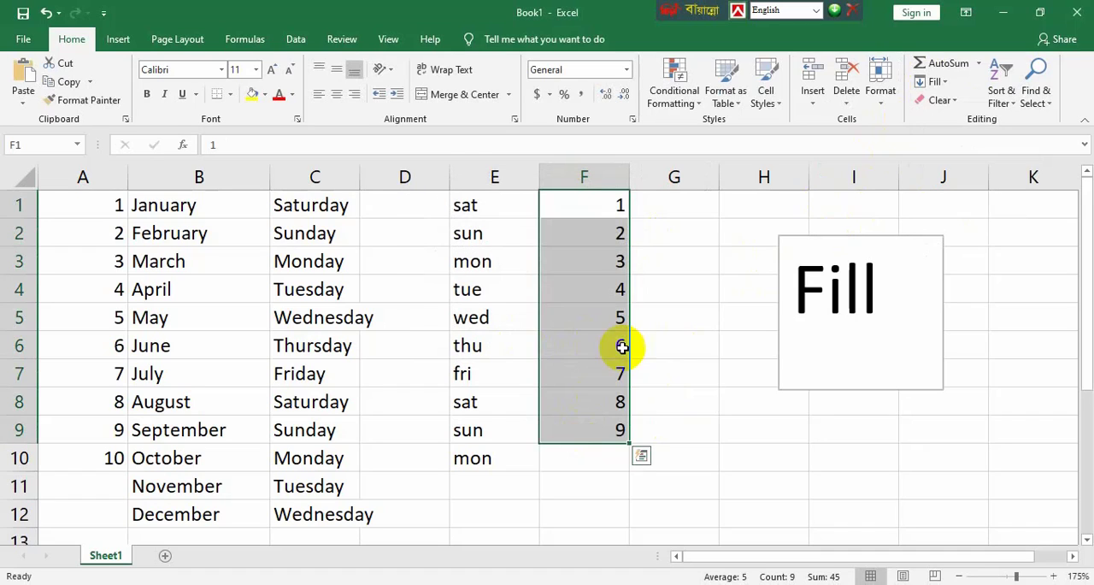
{"action": "left_click", "coordinate": [675, 354]}
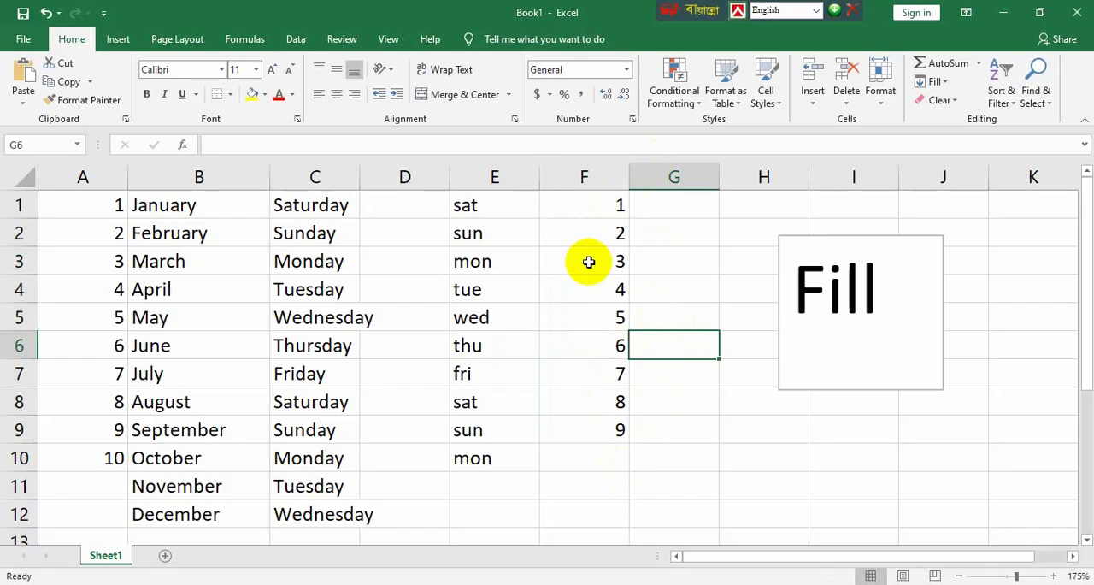
{"action": "left_click", "coordinate": [703, 453]}
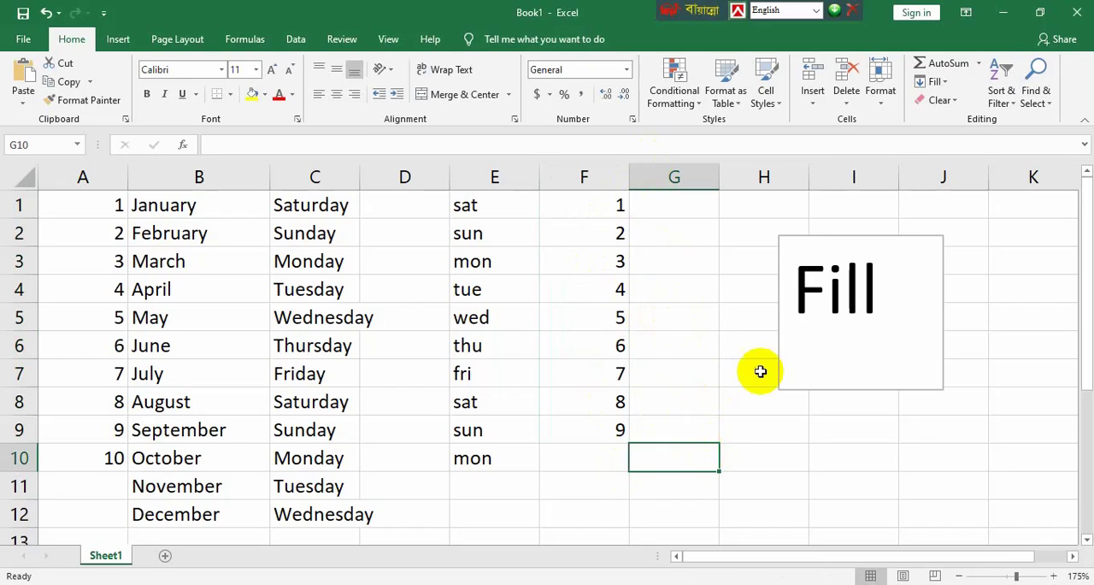
{"action": "left_click", "coordinate": [777, 351]}
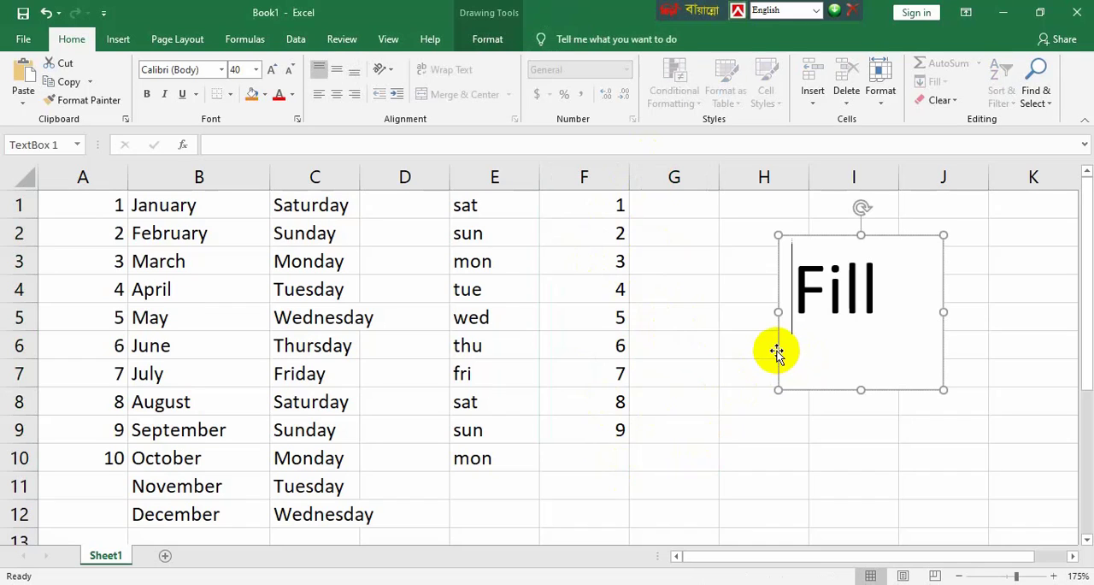
Step: Enter 1 in D14 and 2 in D15, and extend the pair down to D23 with the fill handle
{"action": "scroll", "coordinate": [425, 342], "scroll_direction": "down", "scroll_amount": 4}
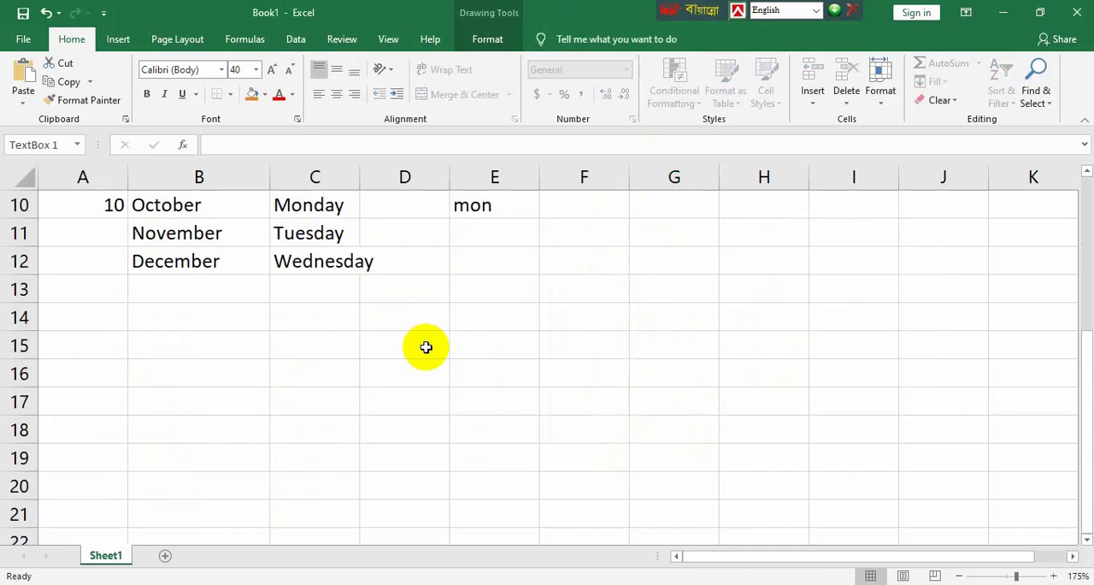
{"action": "left_click", "coordinate": [406, 225]}
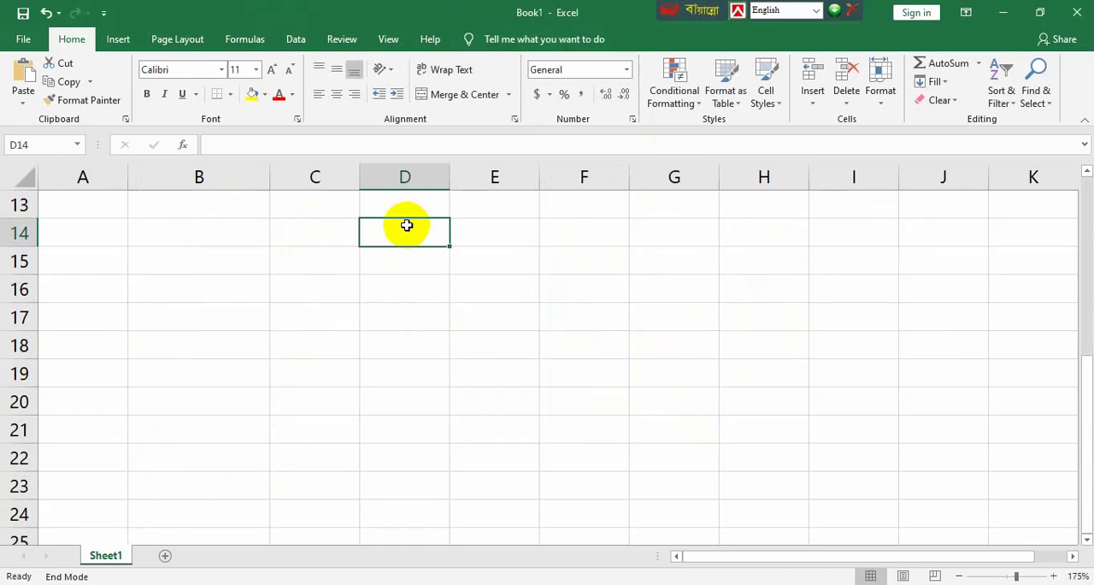
{"action": "type", "text": "1"}
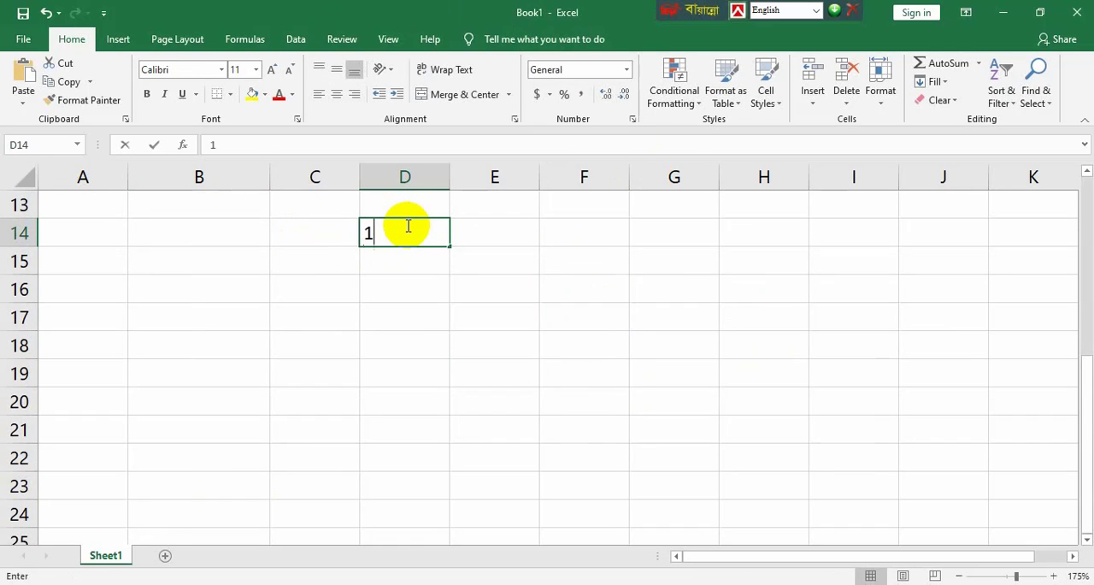
{"action": "key", "text": "Return"}
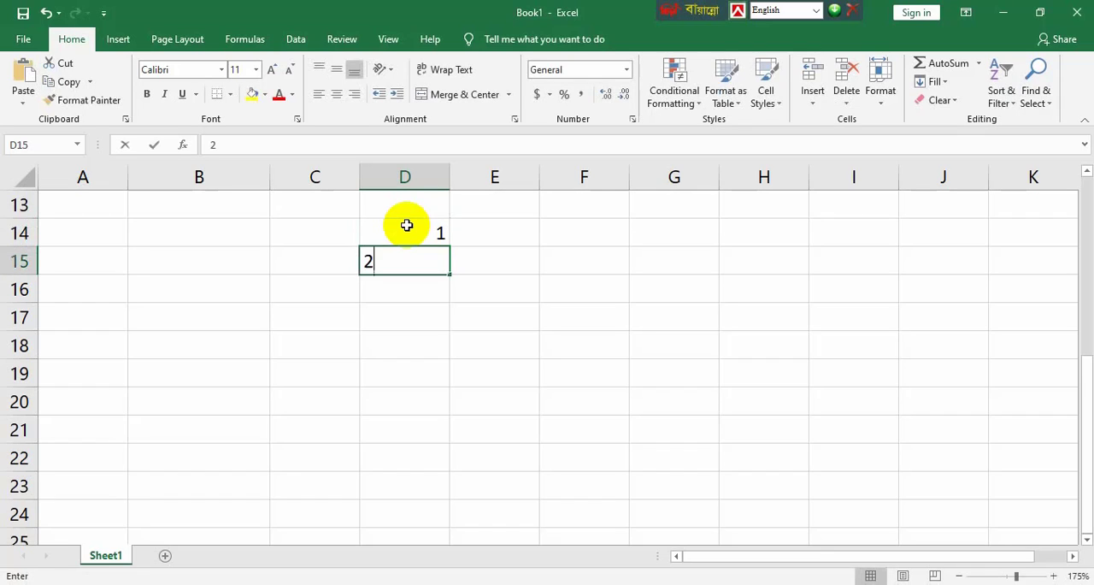
{"action": "left_click_drag", "start_coordinate": [406, 224], "coordinate": [404, 261]}
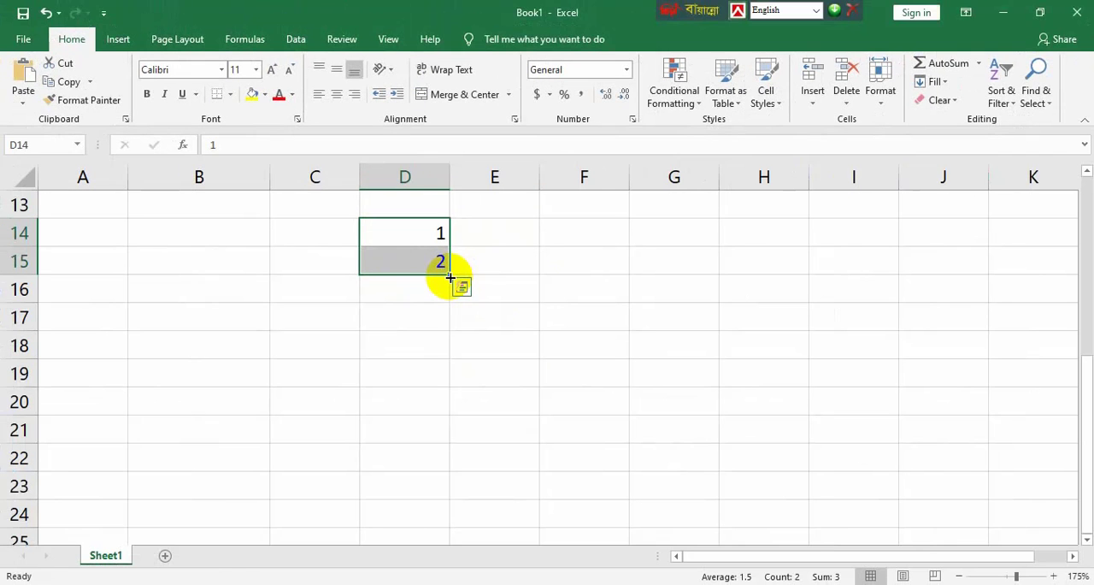
{"action": "left_click_drag", "start_coordinate": [449, 276], "coordinate": [454, 484]}
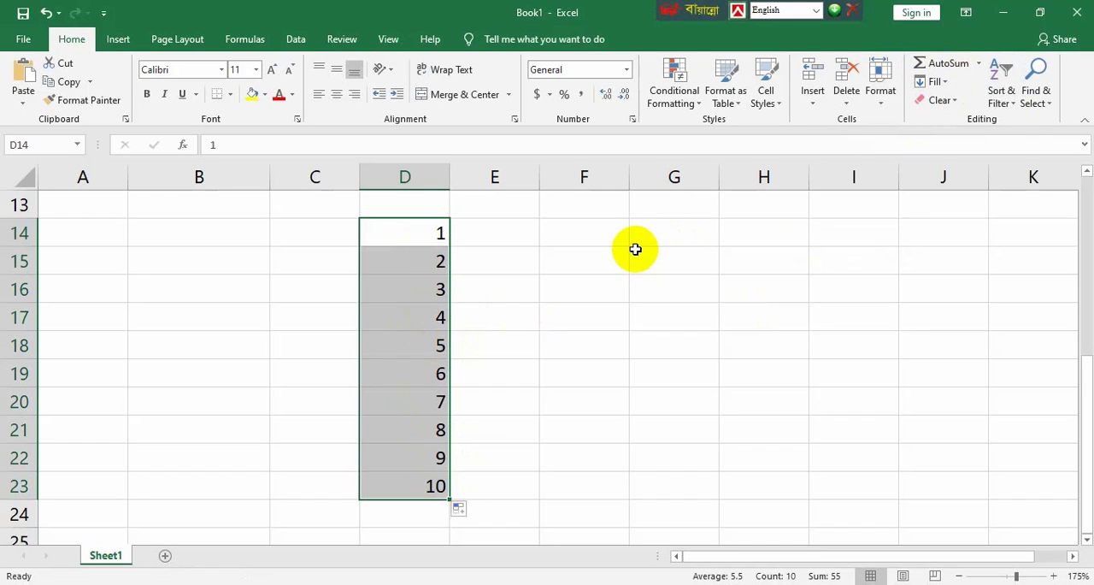
Step: Enter jan in cell E14 and extend the month series down to E23 with the fill handle
{"action": "left_click", "coordinate": [518, 232]}
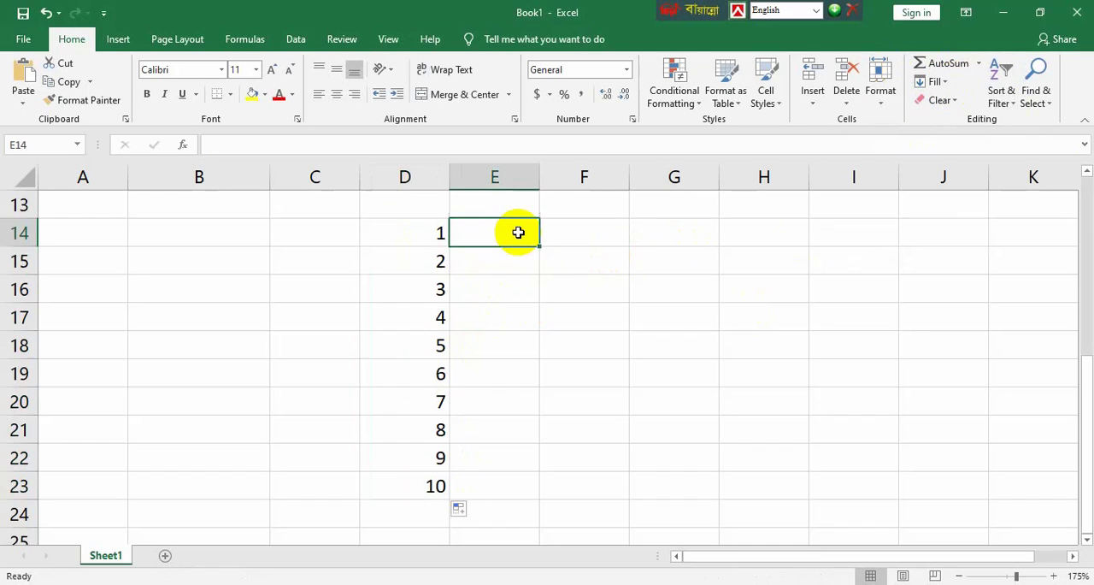
{"action": "type", "text": "jan"}
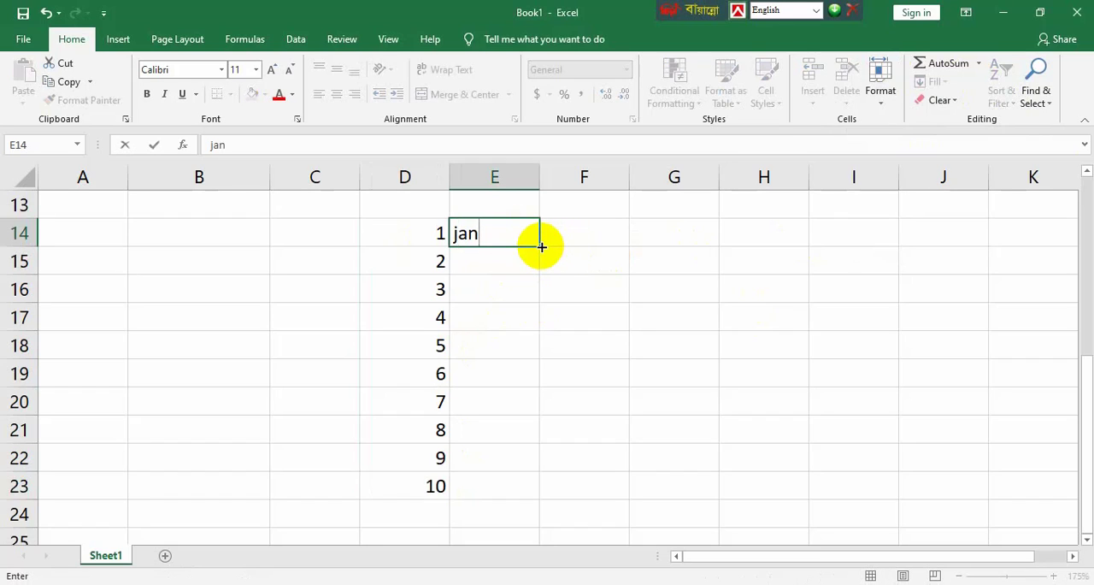
{"action": "left_click_drag", "start_coordinate": [541, 246], "coordinate": [552, 498]}
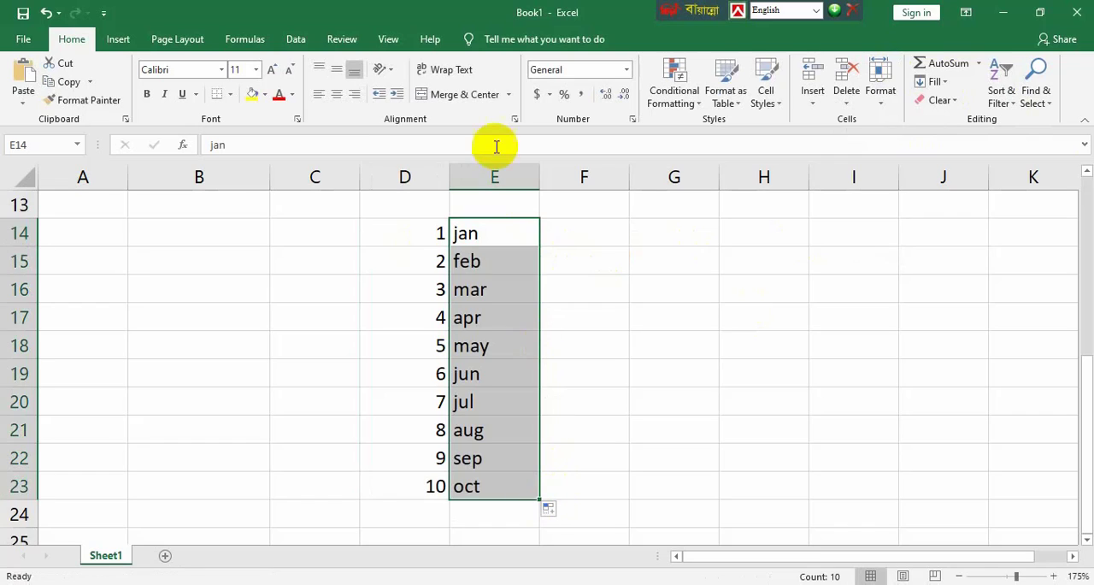
{"action": "left_click", "coordinate": [602, 240]}
Step: Enter 10 in F14 and 20 in F15, and extend the pair down to F23 with the fill handle
{"action": "left_click_drag", "start_coordinate": [432, 232], "coordinate": [437, 462]}
{"action": "left_click", "coordinate": [606, 237]}
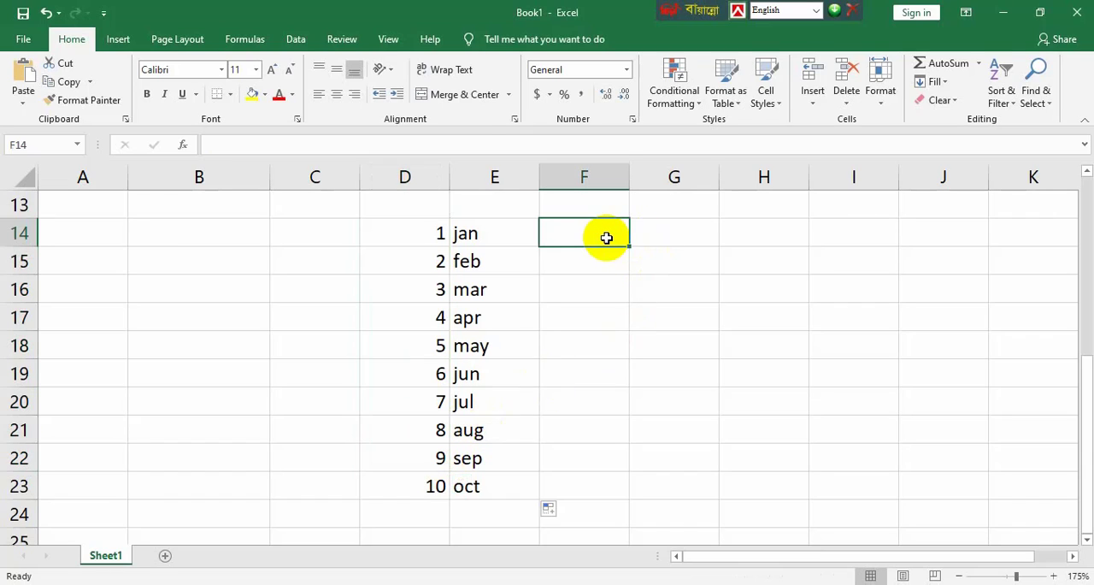
{"action": "type", "text": "1"}
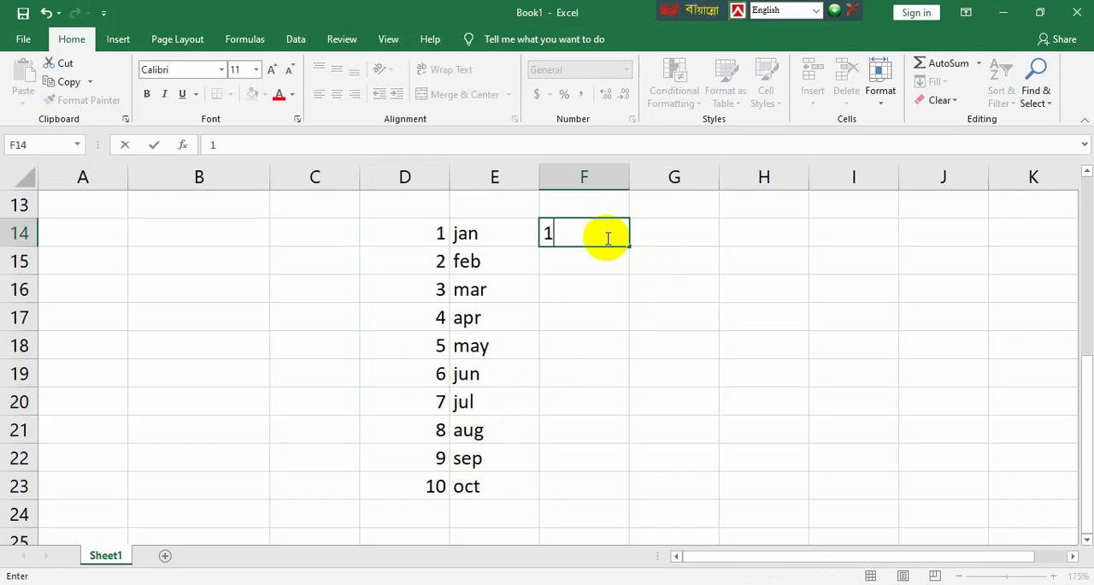
{"action": "type", "text": "0"}
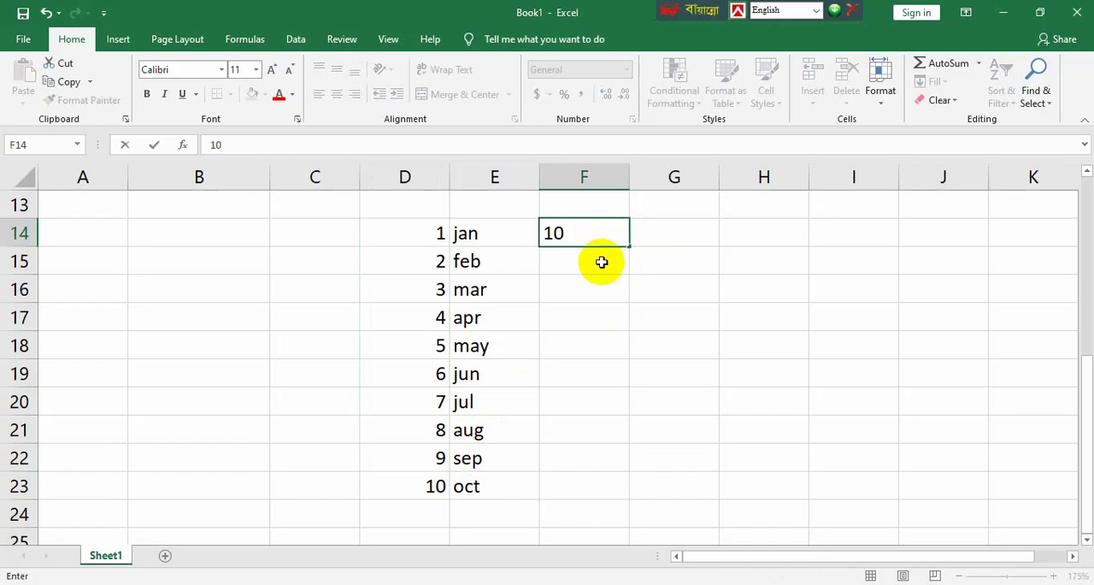
{"action": "left_click", "coordinate": [600, 265]}
{"action": "type", "text": "20"}
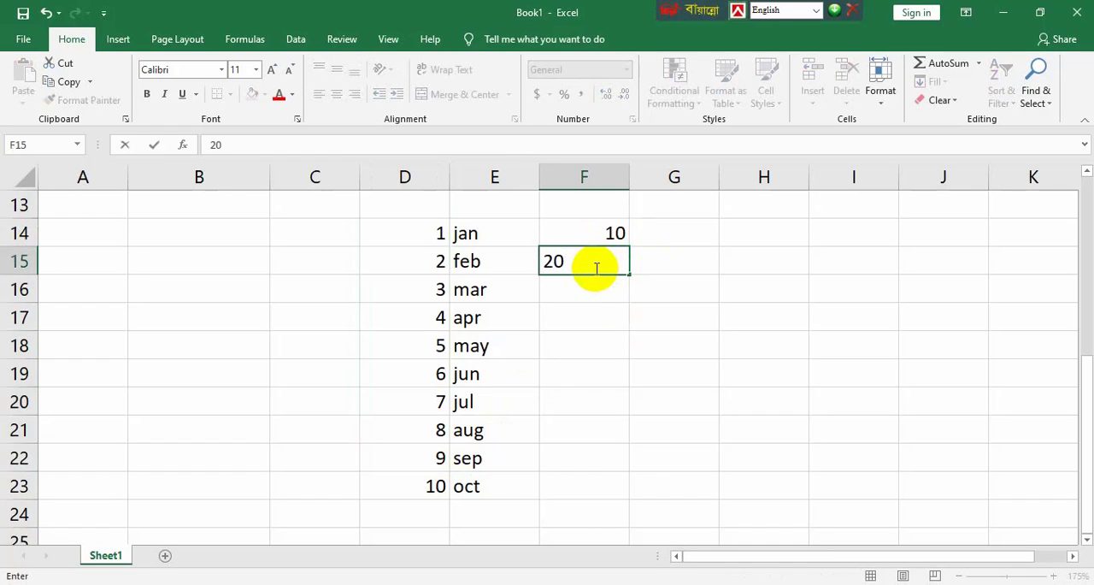
{"action": "left_click", "coordinate": [598, 286]}
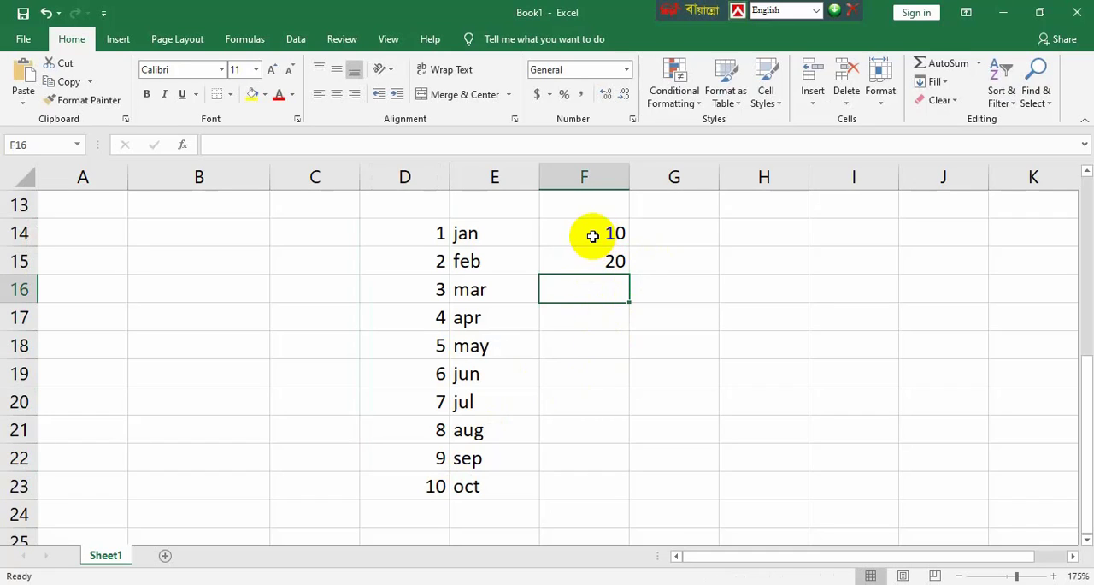
{"action": "left_click_drag", "start_coordinate": [592, 235], "coordinate": [598, 268]}
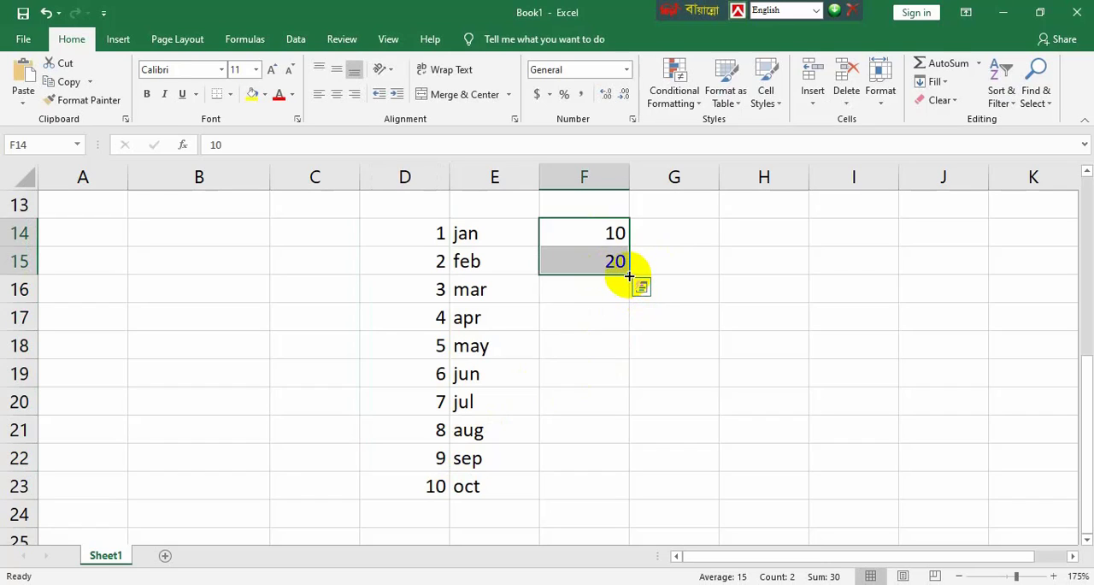
{"action": "left_click_drag", "start_coordinate": [629, 275], "coordinate": [642, 487]}
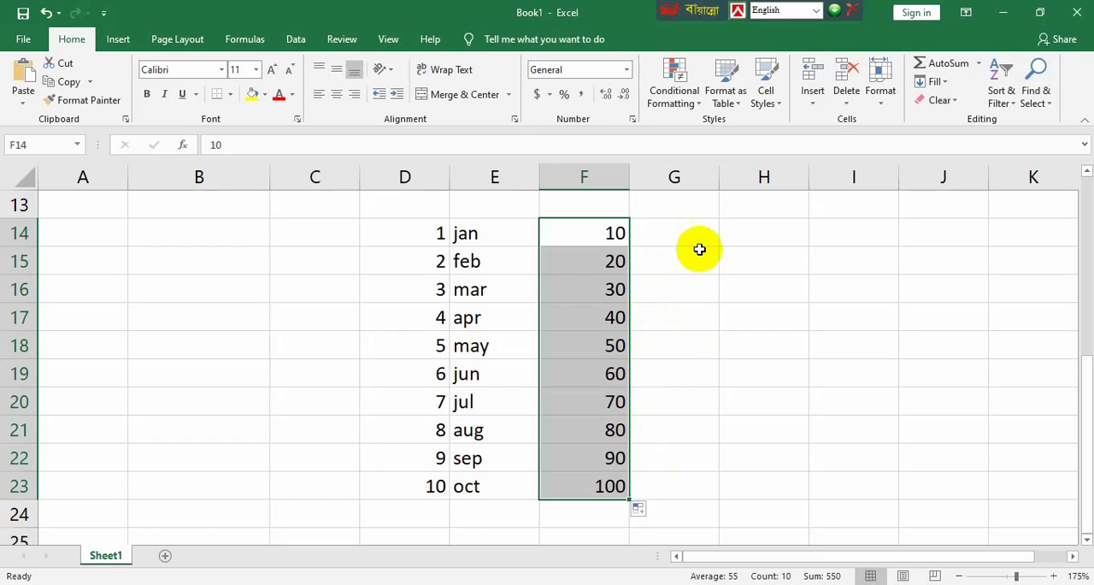
Step: Enter 2 in G14 and 4 in G15, and extend the even-number series down to G23 with the fill handle
{"action": "left_click", "coordinate": [699, 236]}
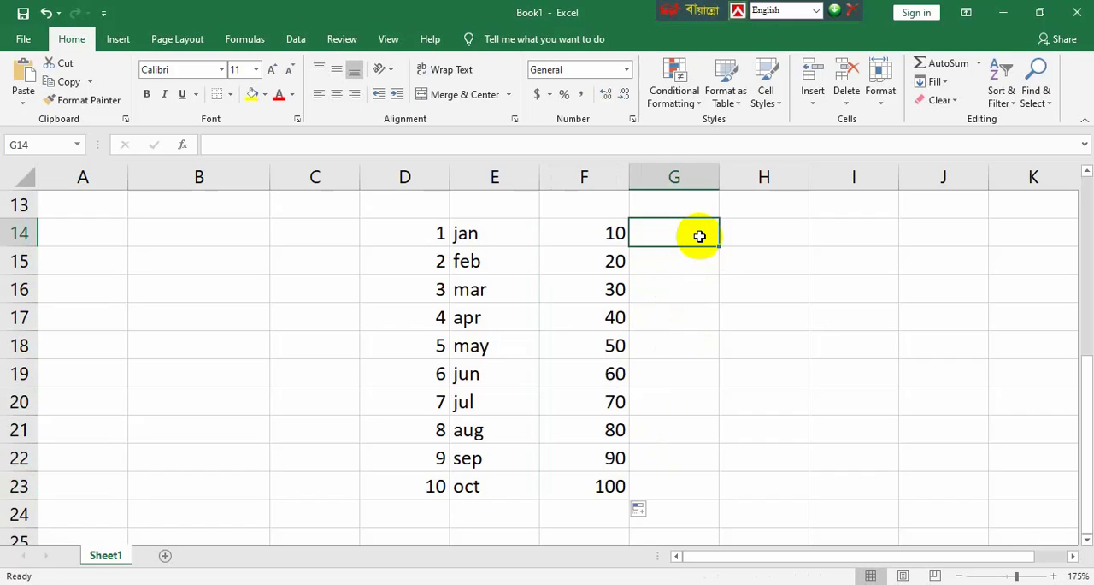
{"action": "type", "text": "2"}
{"action": "key", "text": "Return"}
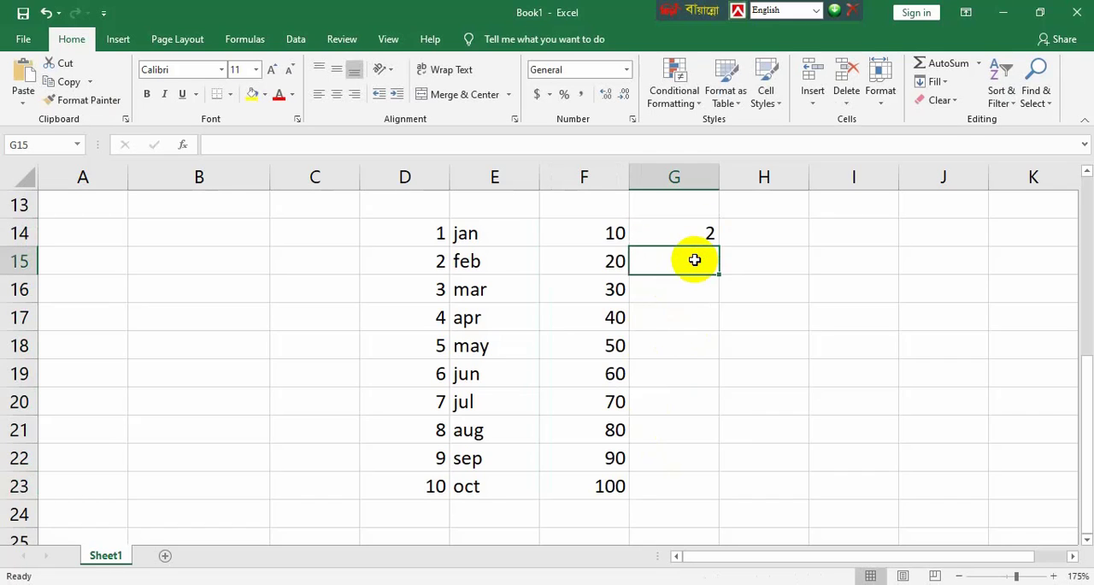
{"action": "type", "text": "4"}
{"action": "left_click_drag", "start_coordinate": [694, 237], "coordinate": [690, 261]}
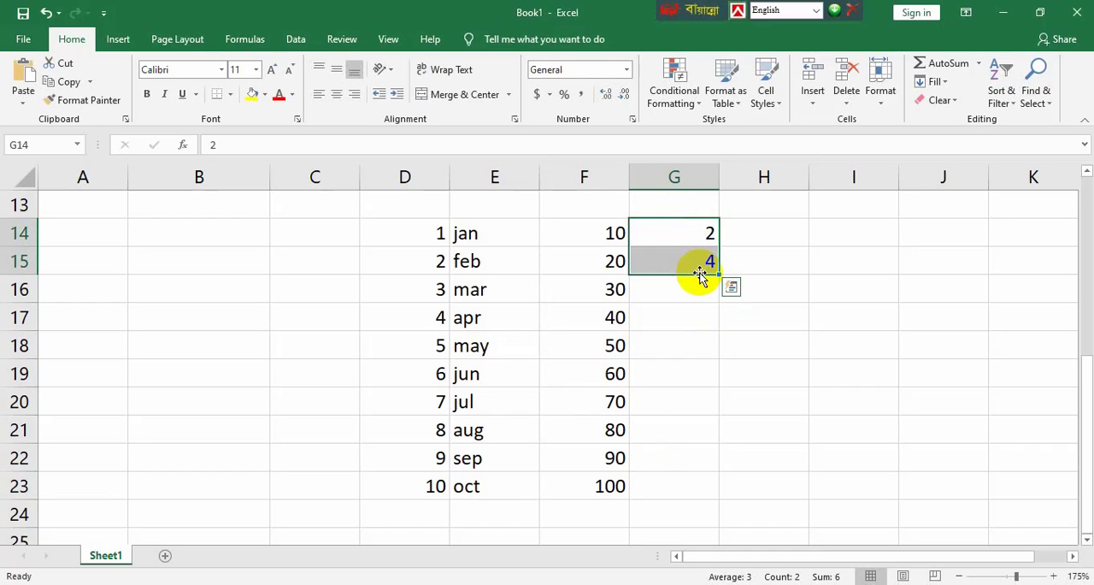
{"action": "left_click", "coordinate": [682, 239]}
{"action": "left_click", "coordinate": [673, 269]}
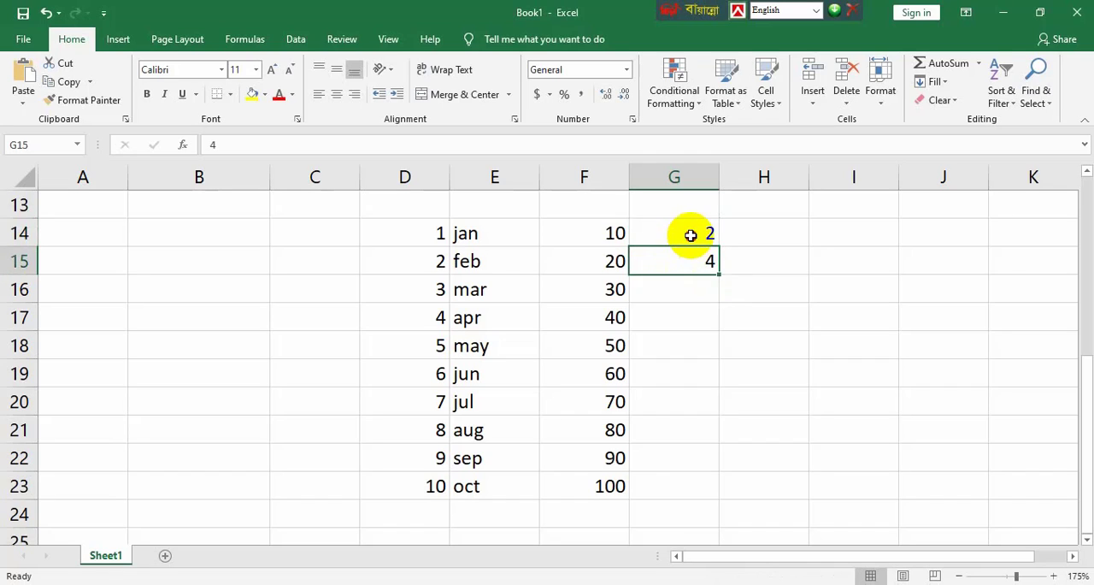
{"action": "left_click_drag", "start_coordinate": [691, 235], "coordinate": [723, 510]}
{"action": "left_click", "coordinate": [774, 387]}
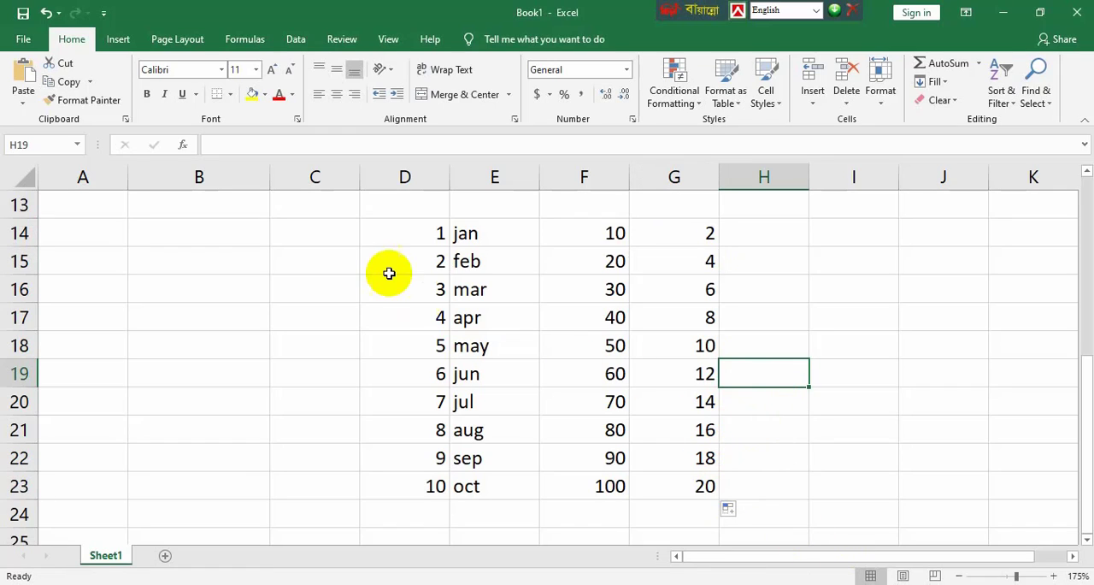
Step: Enter the date 10/19/2020 in cell C14
{"action": "left_click", "coordinate": [277, 240]}
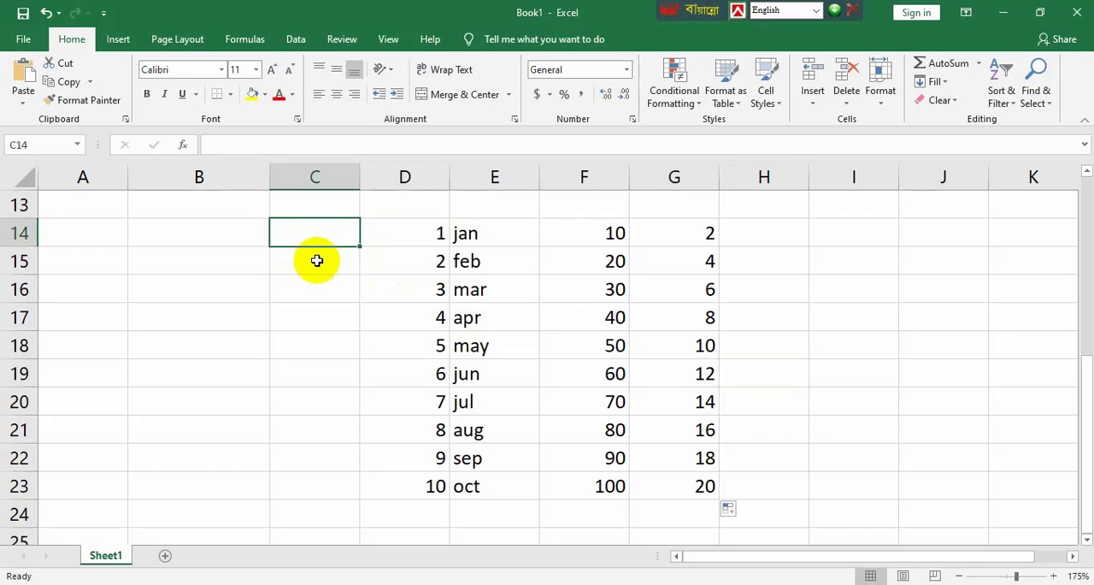
{"action": "type", "text": "10/"}
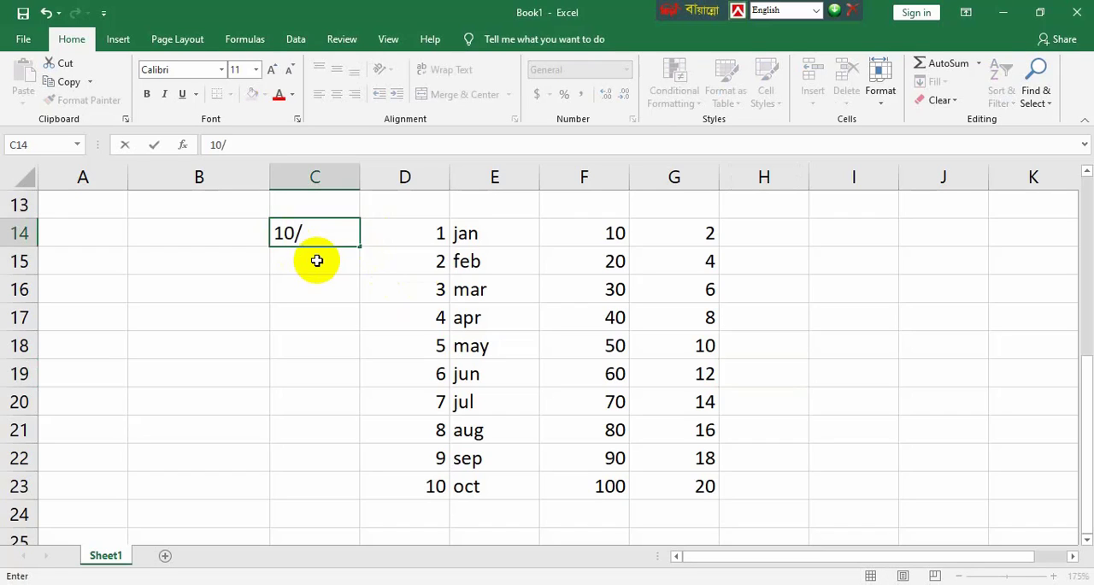
{"action": "type", "text": "19/2020"}
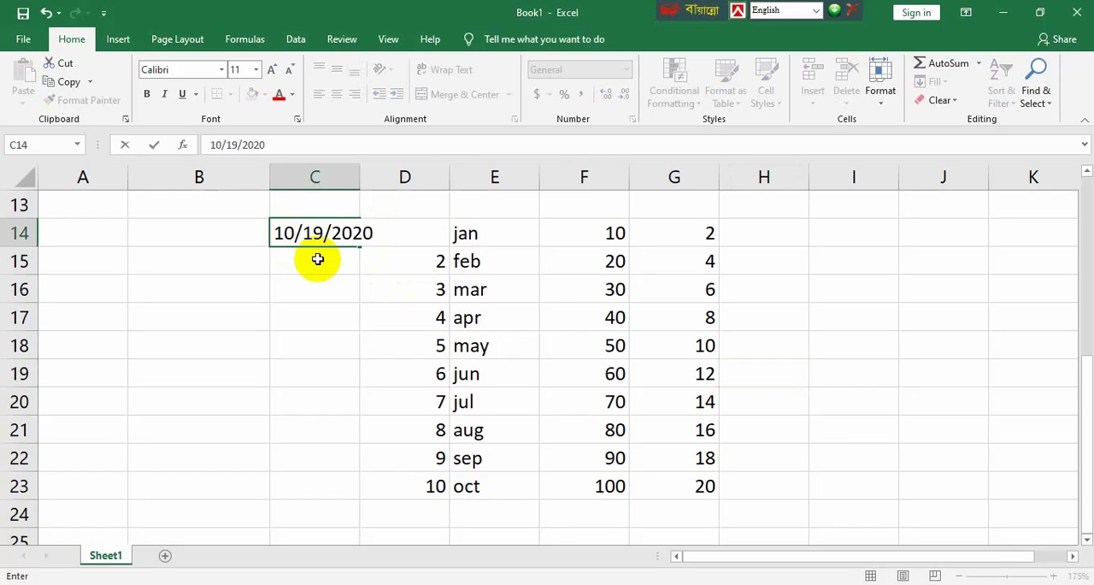
{"action": "left_click", "coordinate": [327, 300]}
Step: Extend the date in C14 as a daily series down to C30 with the fill handle
{"action": "left_click", "coordinate": [354, 233]}
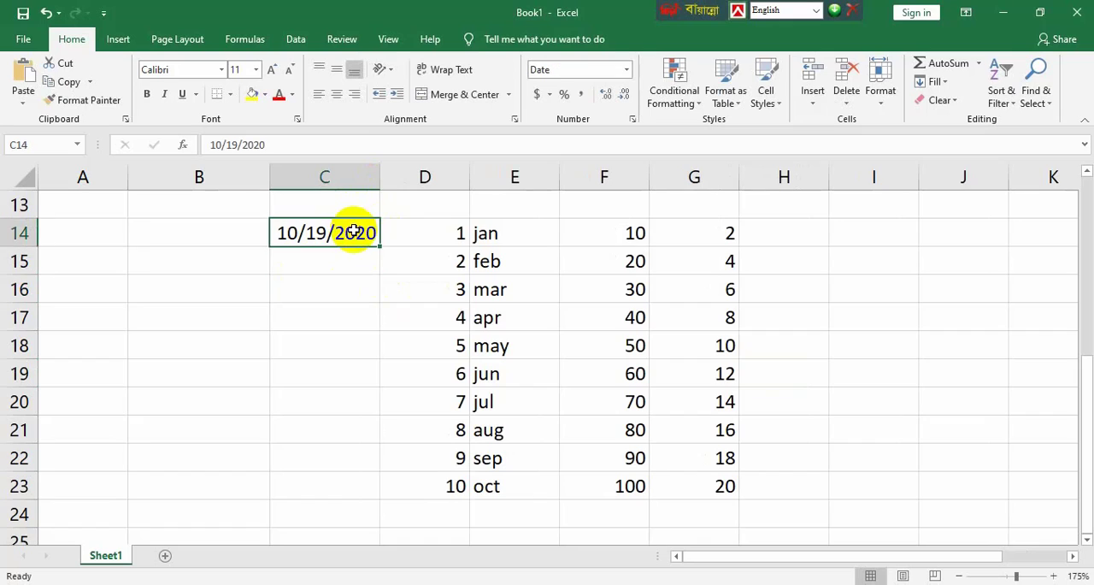
{"action": "left_click_drag", "start_coordinate": [380, 245], "coordinate": [388, 440]}
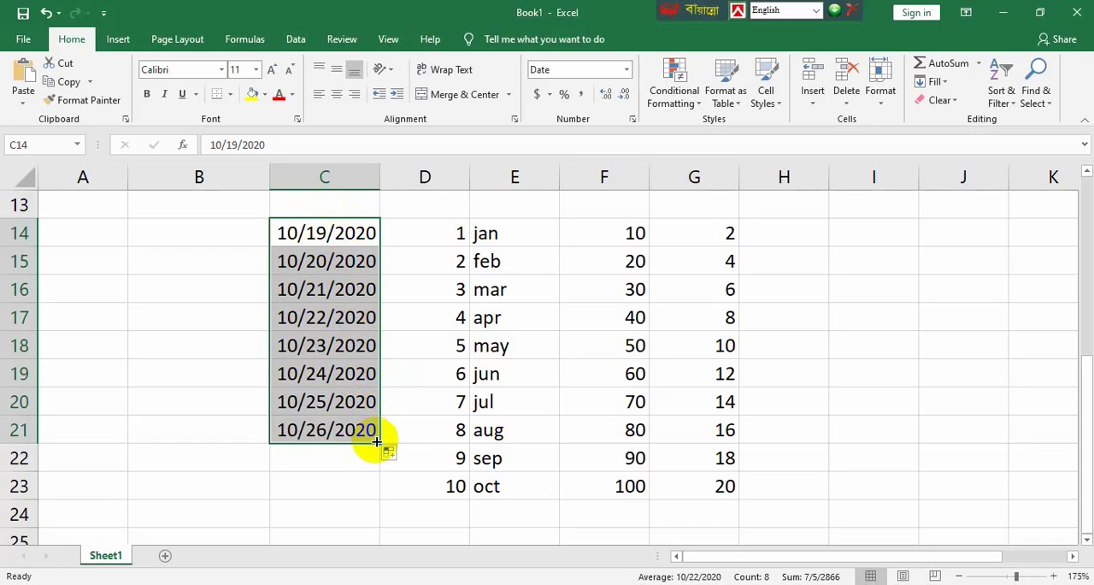
{"action": "left_click_drag", "start_coordinate": [373, 441], "coordinate": [381, 503]}
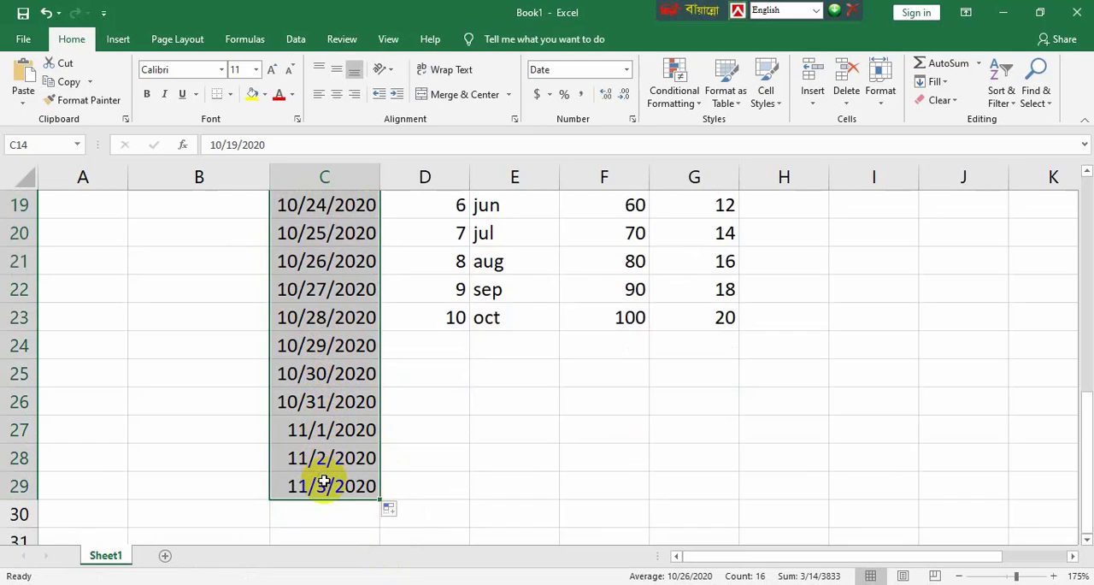
{"action": "mouse_move", "coordinate": [384, 496]}
{"action": "left_mouse_down"}
{"action": "mouse_move", "coordinate": [378, 513]}
{"action": "mouse_move", "coordinate": [383, 504]}
{"action": "left_mouse_up"}
{"action": "left_click", "coordinate": [415, 452]}
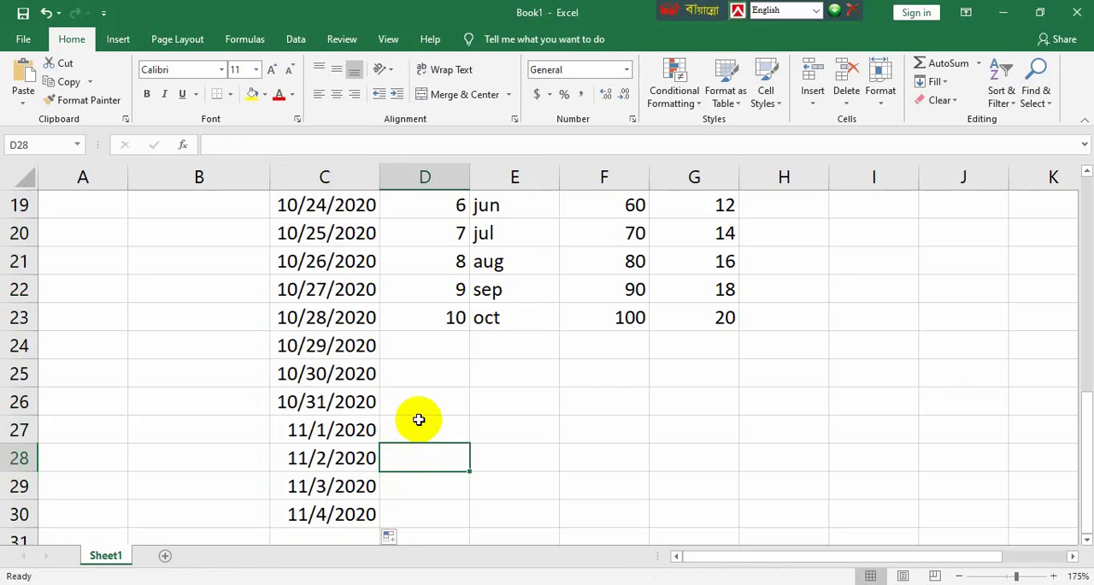
{"action": "scroll", "coordinate": [419, 421], "scroll_direction": "up", "scroll_amount": 5}
{"action": "scroll", "coordinate": [417, 424], "scroll_direction": "down", "scroll_amount": 3}
{"action": "scroll", "coordinate": [417, 424], "scroll_direction": "down", "scroll_amount": 1}
{"action": "scroll", "coordinate": [417, 424], "scroll_direction": "up", "scroll_amount": 1}
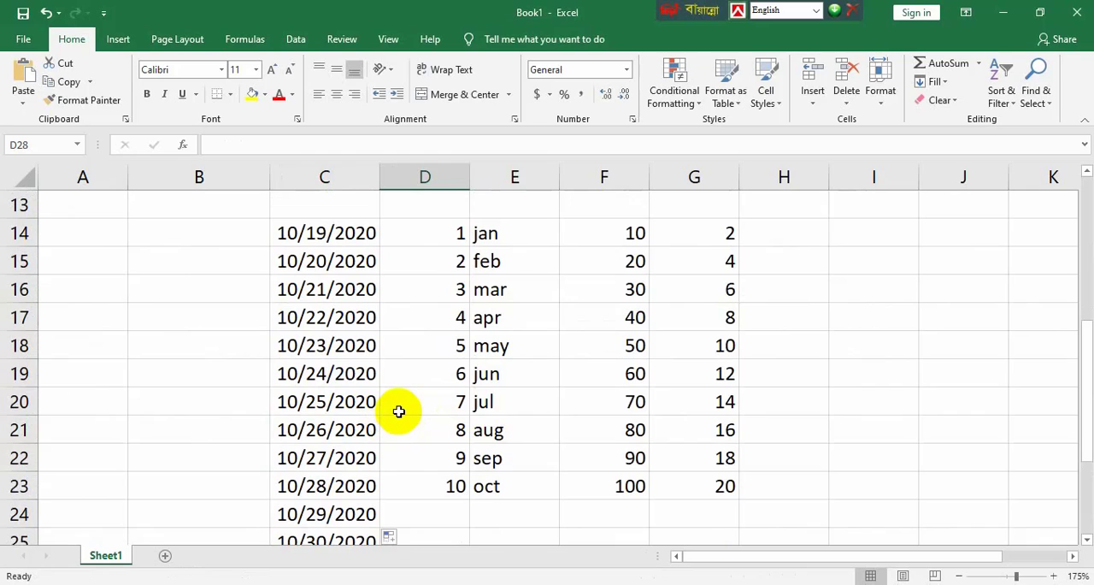
Step: Examine the Date type in the Fill Series settings with its Weekday, Month and Year units, and close them without filling
{"action": "left_click", "coordinate": [935, 81]}
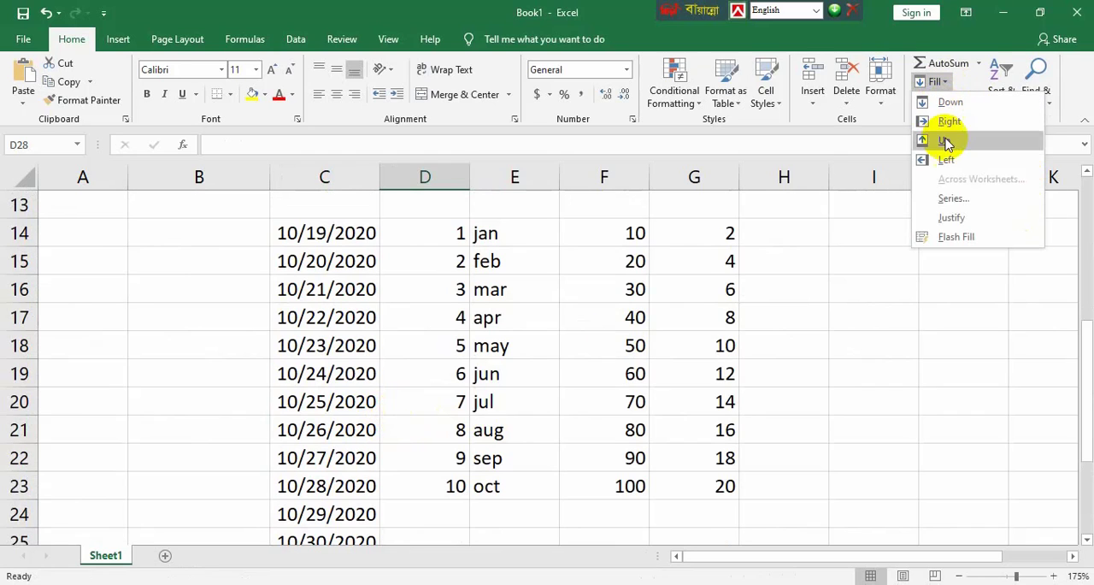
{"action": "left_click", "coordinate": [942, 206]}
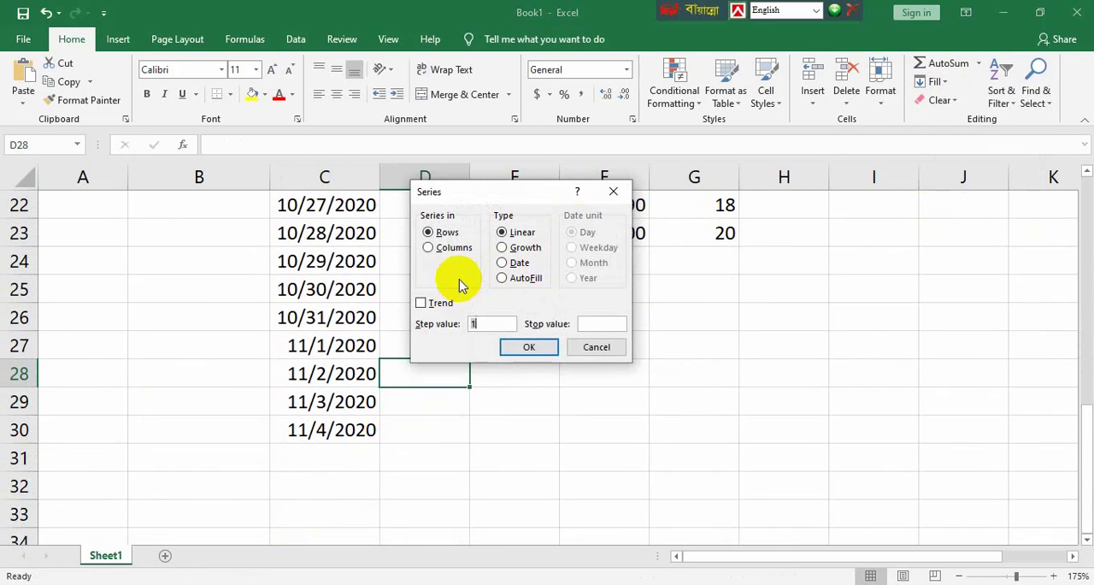
{"action": "left_click", "coordinate": [519, 264]}
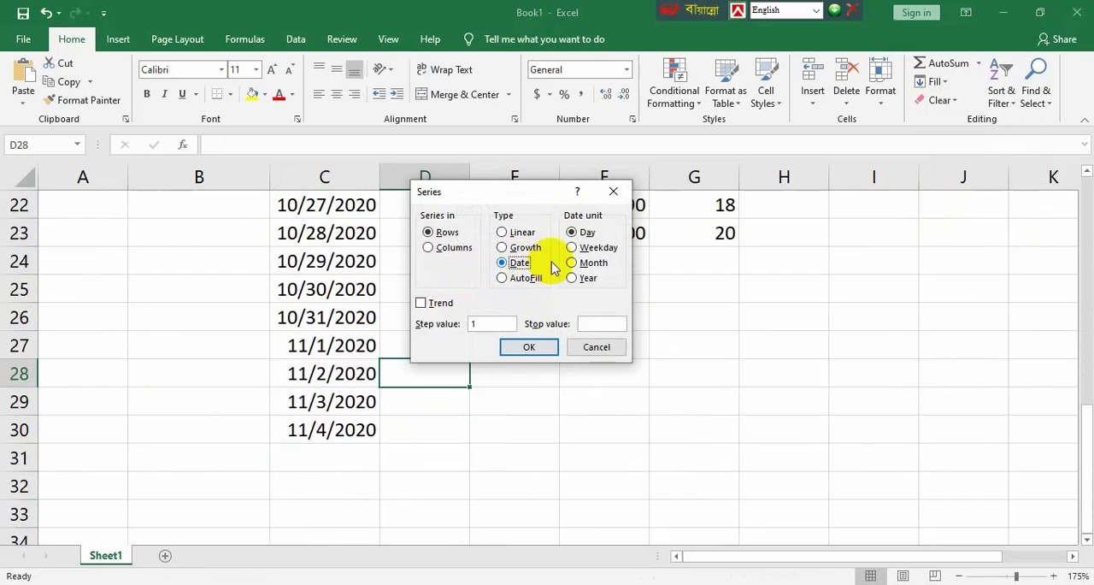
{"action": "left_click", "coordinate": [572, 248]}
{"action": "left_click", "coordinate": [578, 264]}
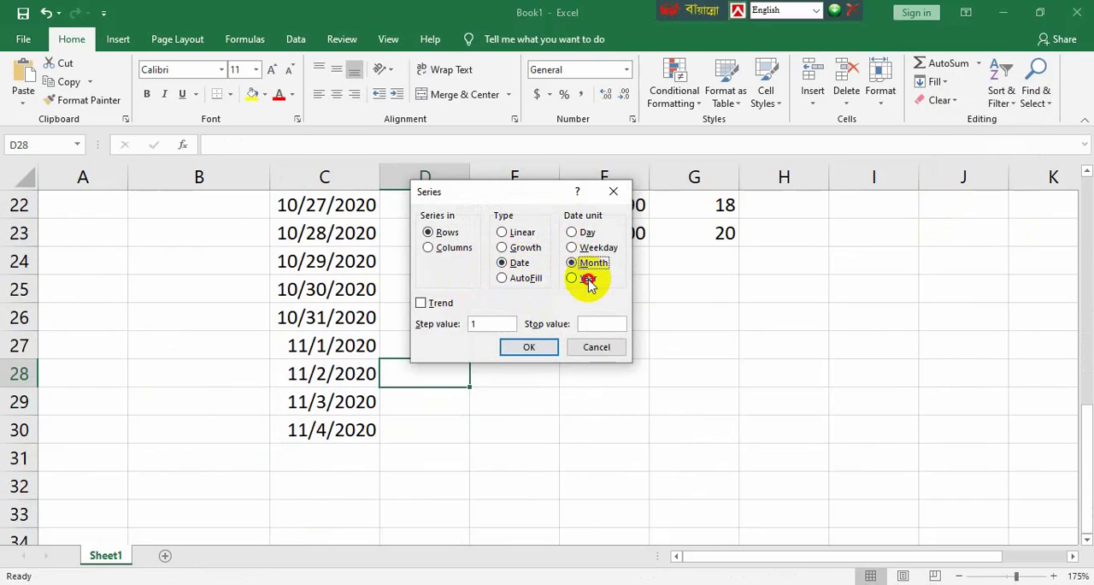
{"action": "left_click", "coordinate": [587, 278]}
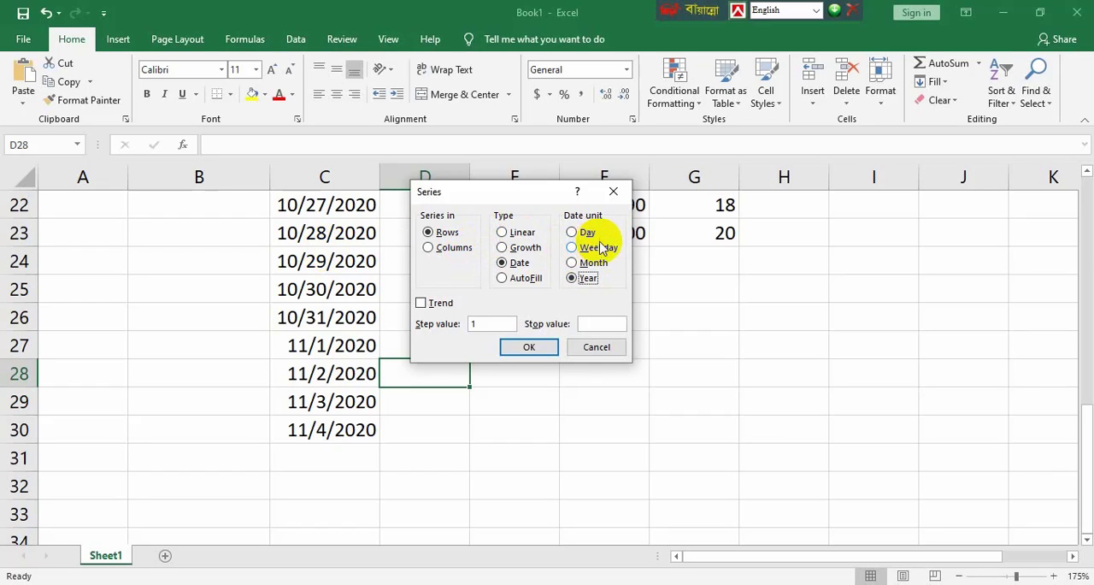
{"action": "left_click_drag", "start_coordinate": [605, 203], "coordinate": [605, 204]}
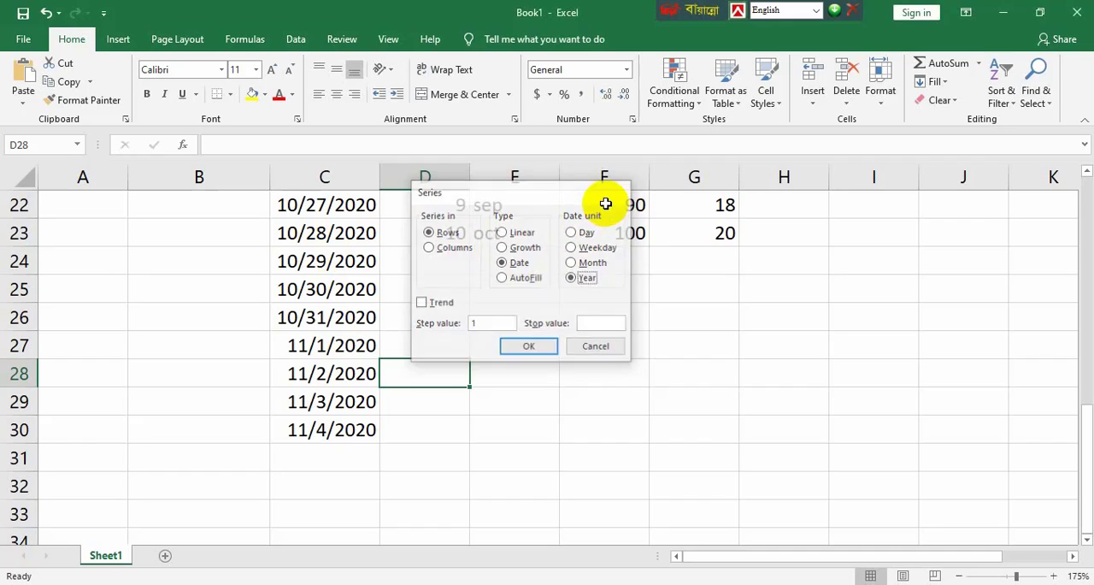
{"action": "scroll", "coordinate": [581, 377], "scroll_direction": "up", "scroll_amount": 5}
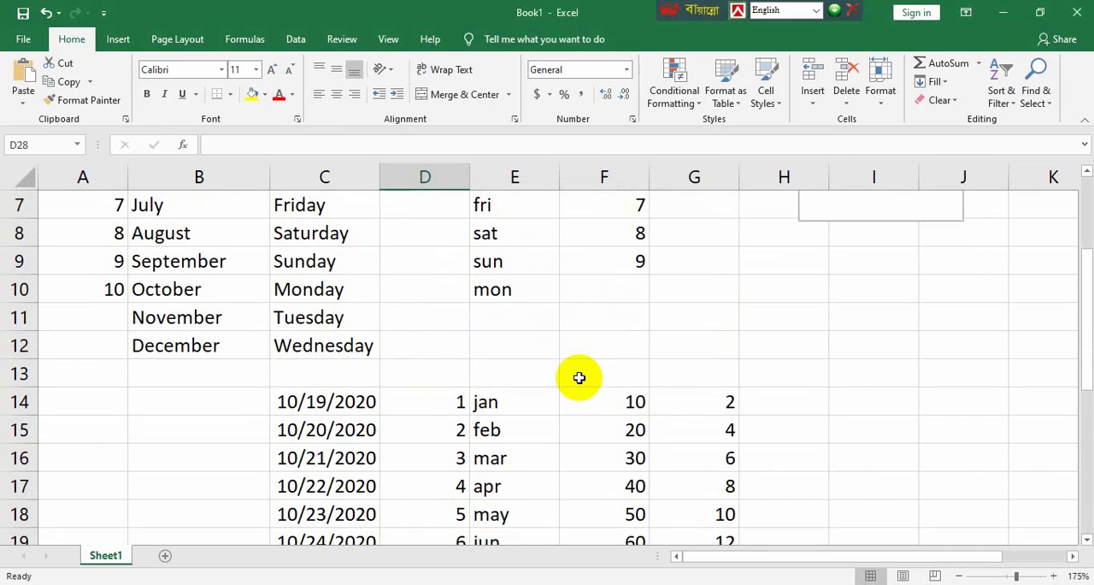